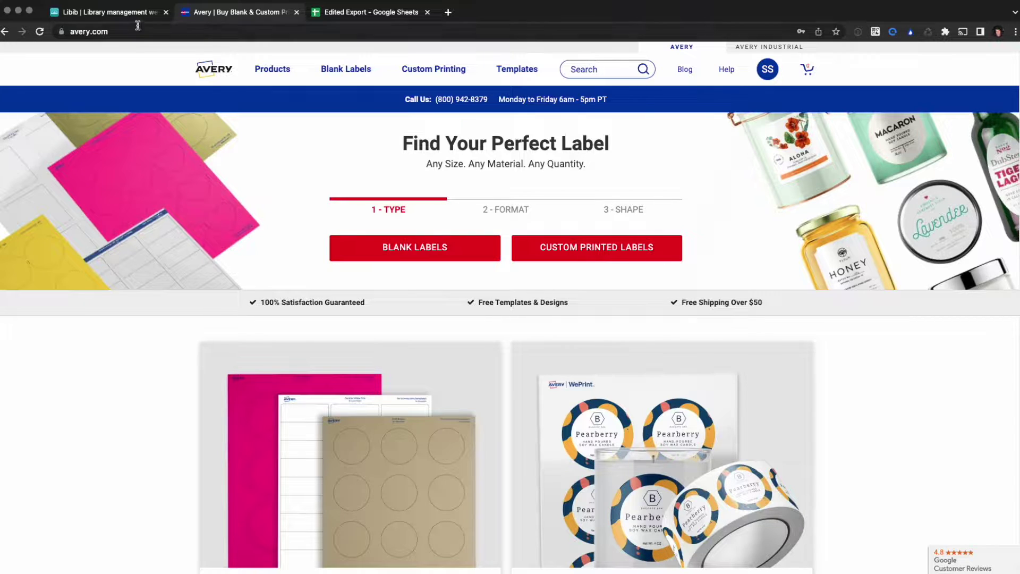
Step: Export the My Books library's barcode data from Libib settings as a CSV file
click(126, 15)
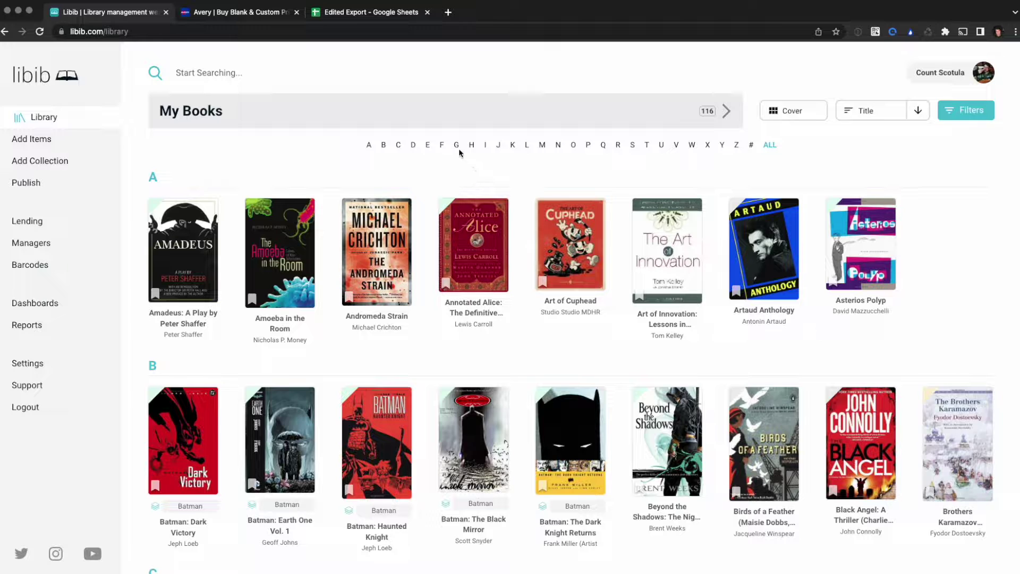
click(60, 367)
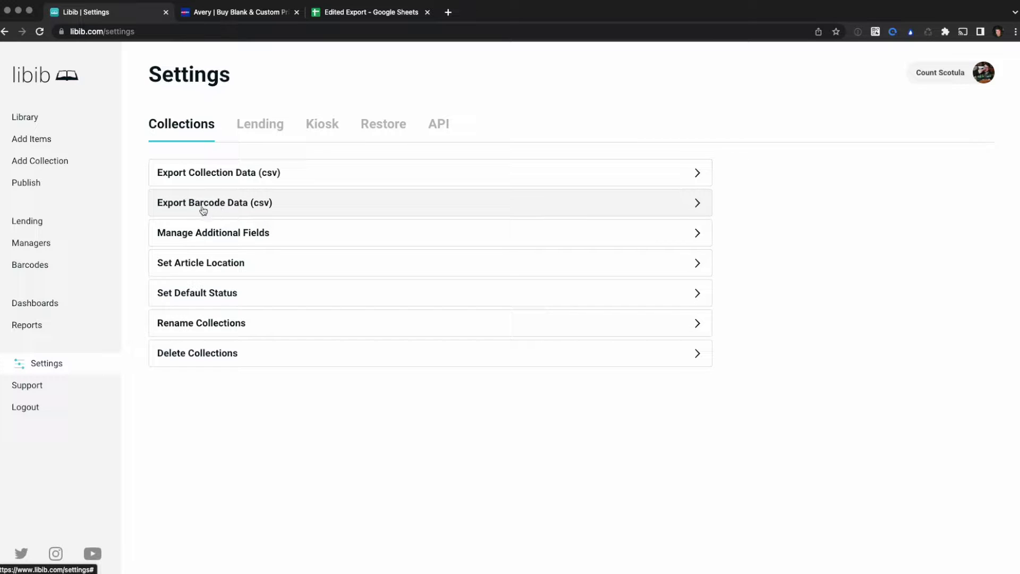
click(418, 205)
click(338, 271)
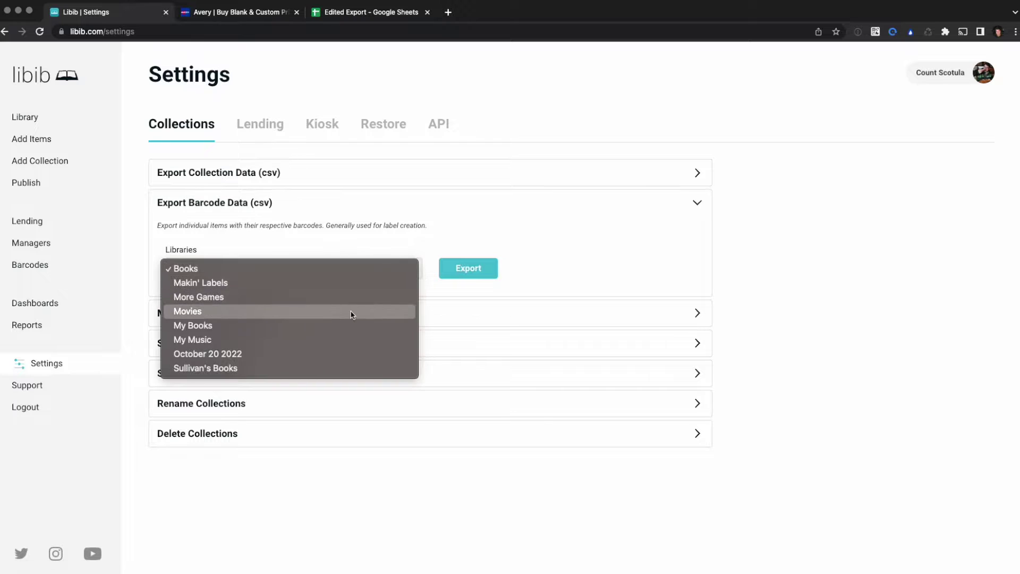
click(342, 321)
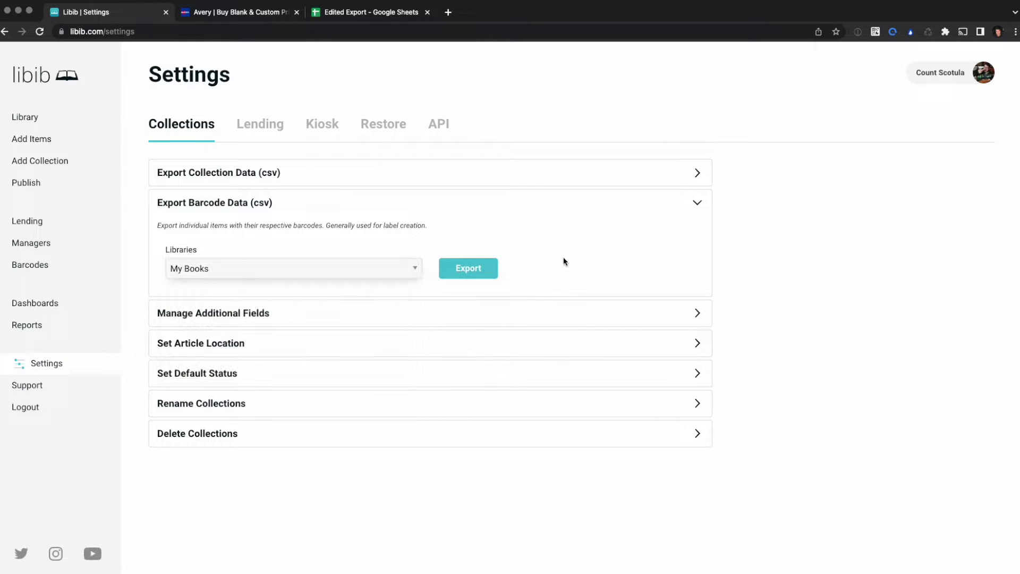
click(491, 272)
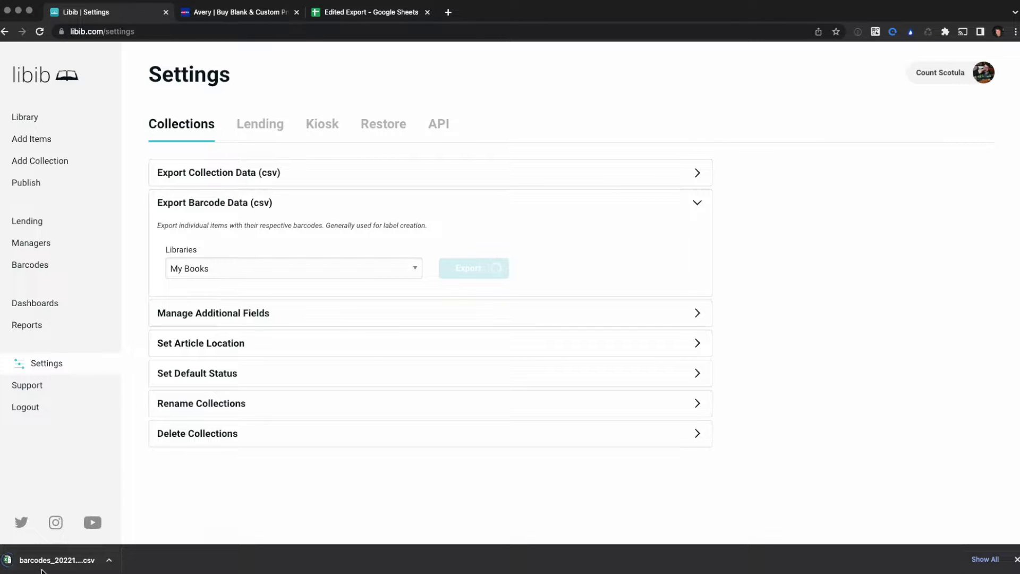
Step: Create a new Avery project on label template 5160 using the blank design
click(248, 14)
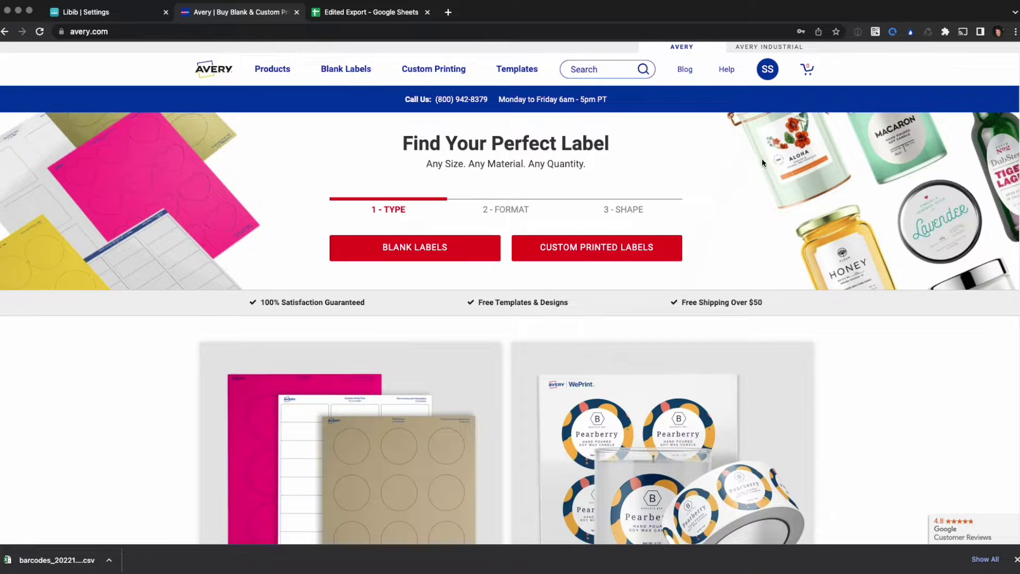
click(767, 70)
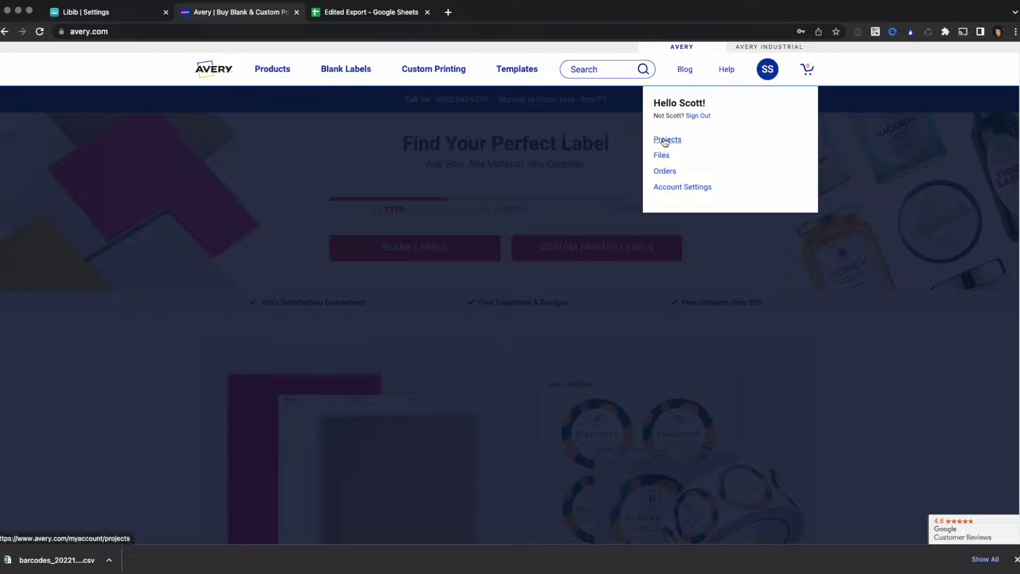
click(665, 140)
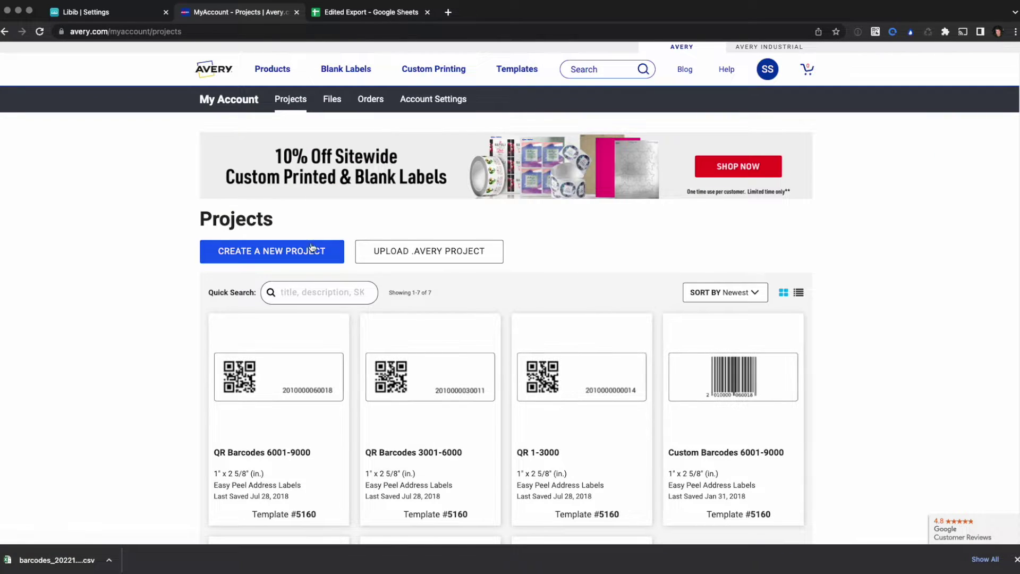
click(311, 249)
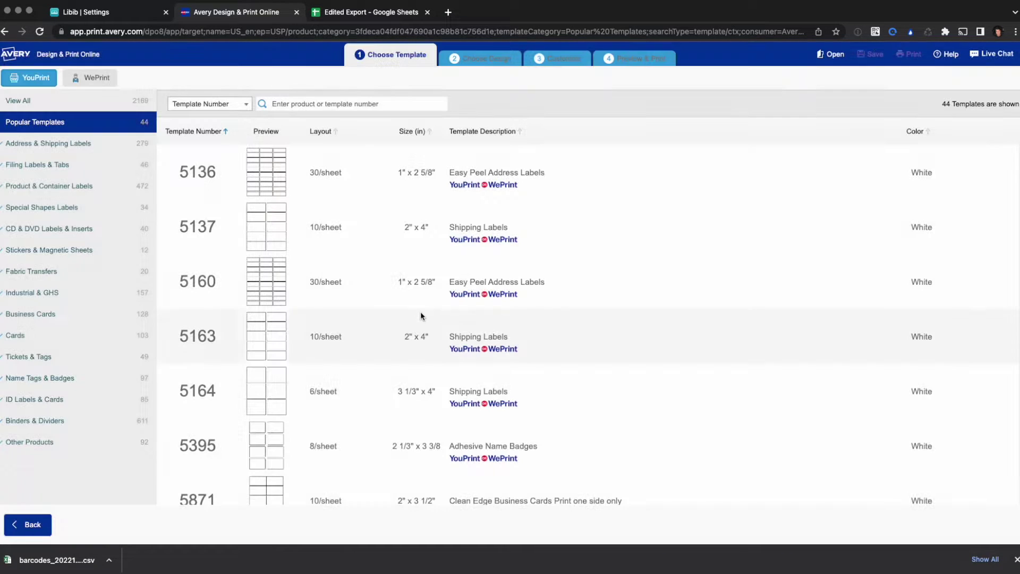
click(647, 282)
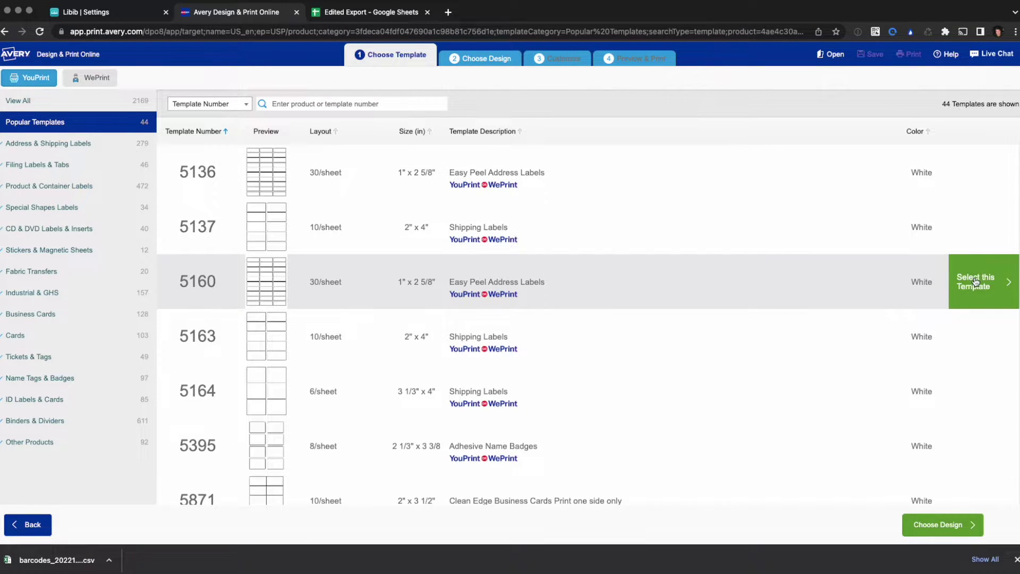
click(975, 282)
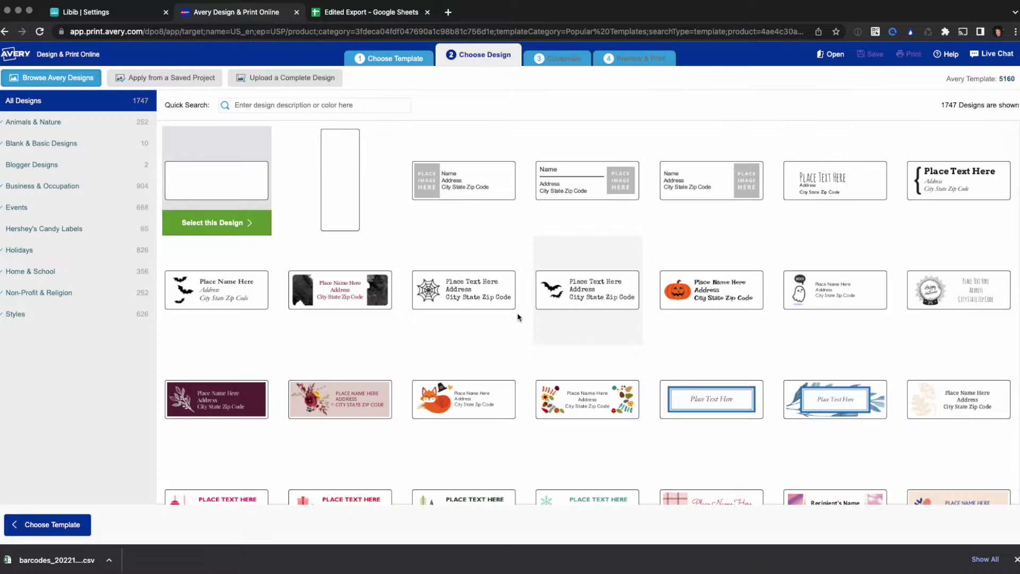
click(259, 223)
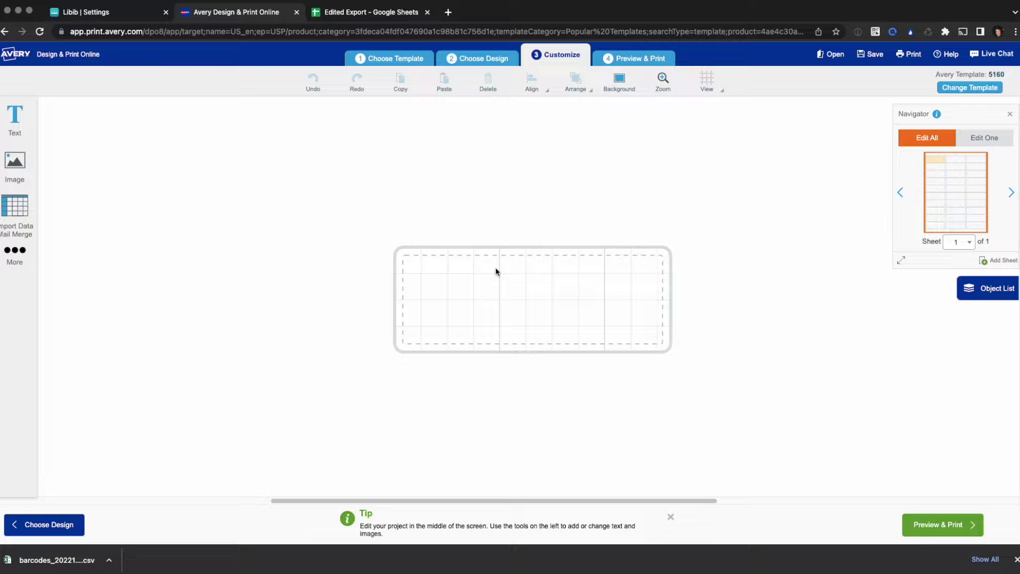
Step: Start the Import Data / Mail Merge import, then go to the Edited Export spreadsheet
click(31, 214)
click(114, 147)
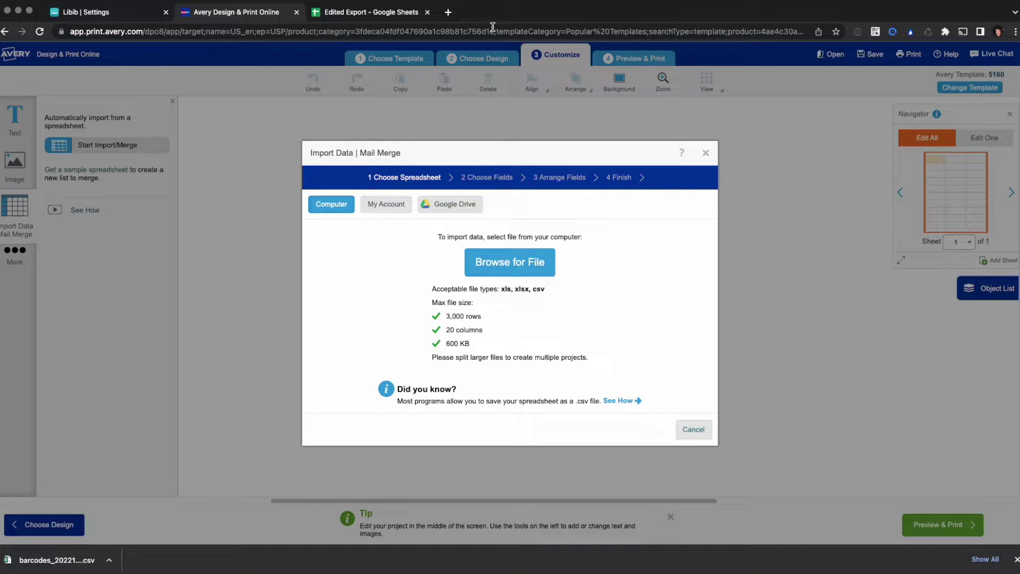
click(396, 15)
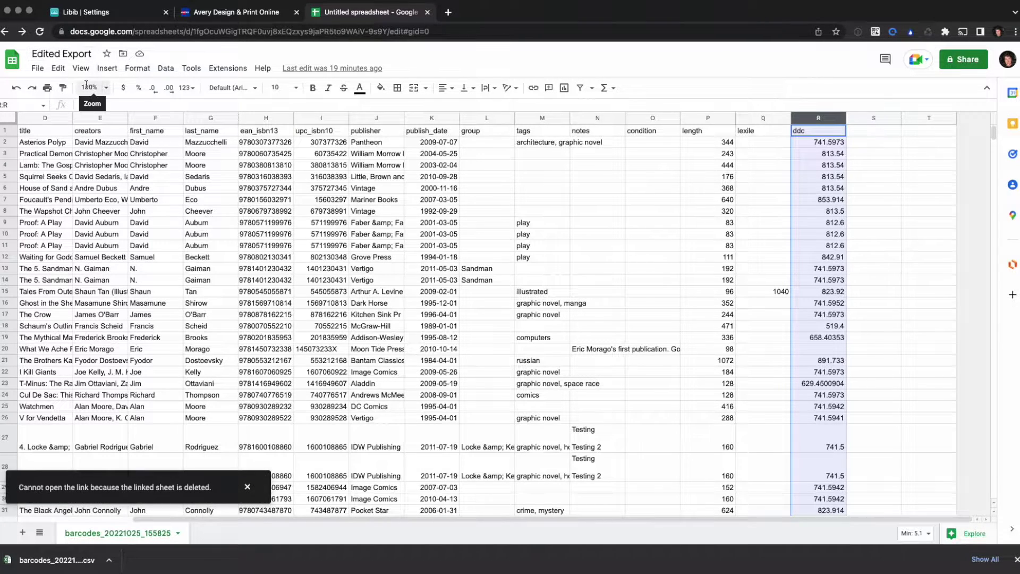
Step: Import the downloaded barcodes CSV into a new blank Google Sheets spreadsheet
key(super+bracketleft)
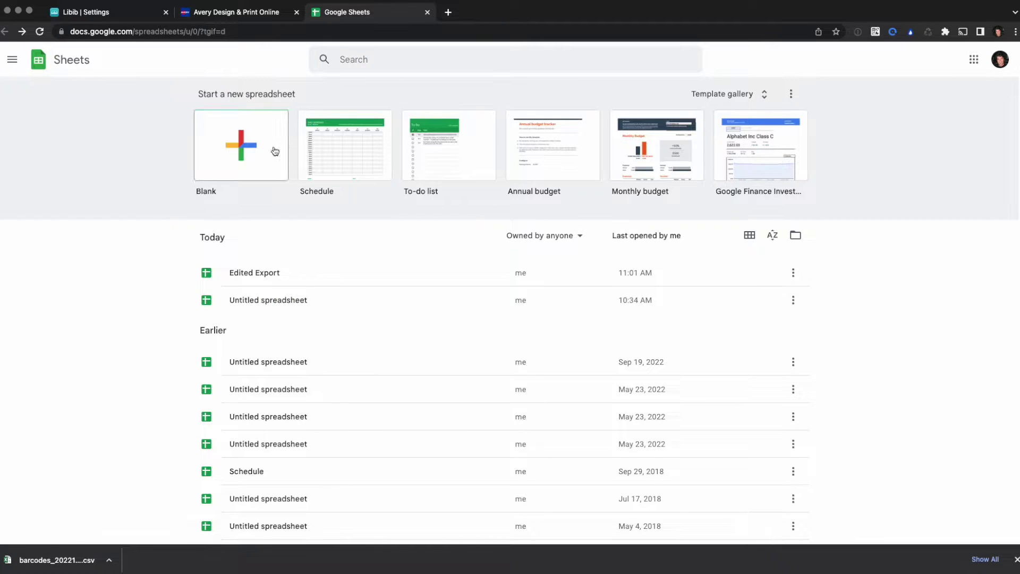
click(255, 148)
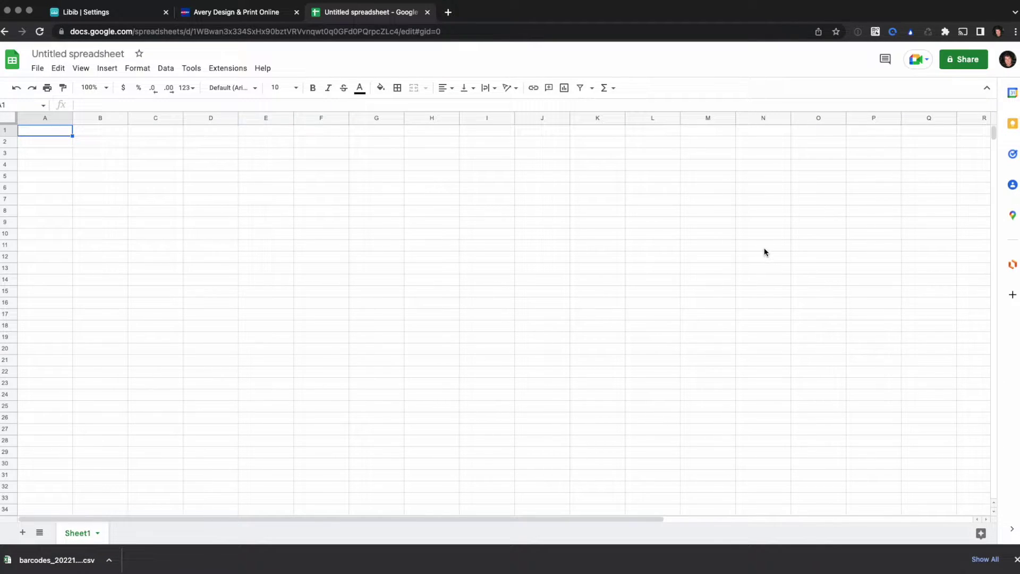
click(36, 69)
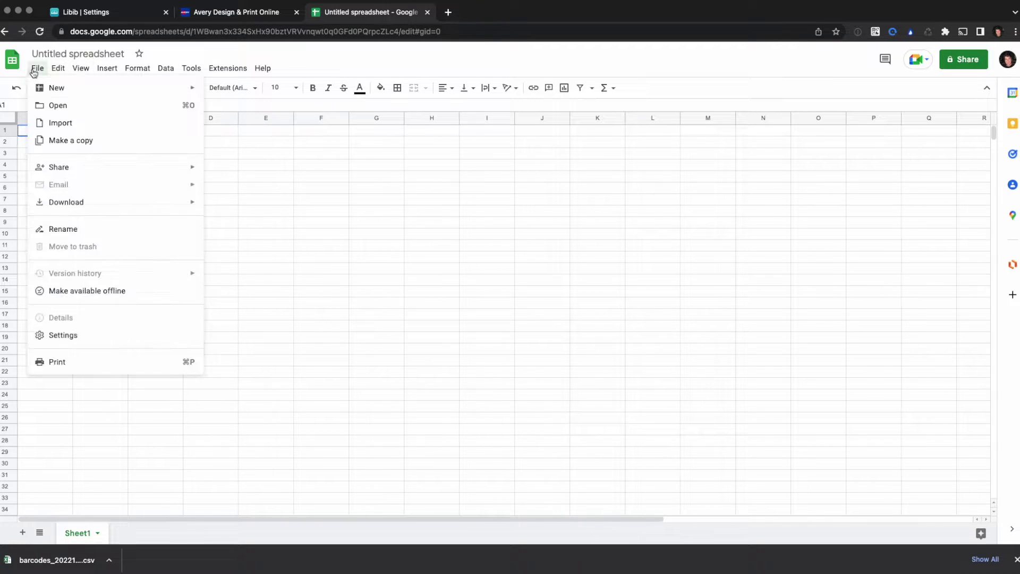
click(77, 122)
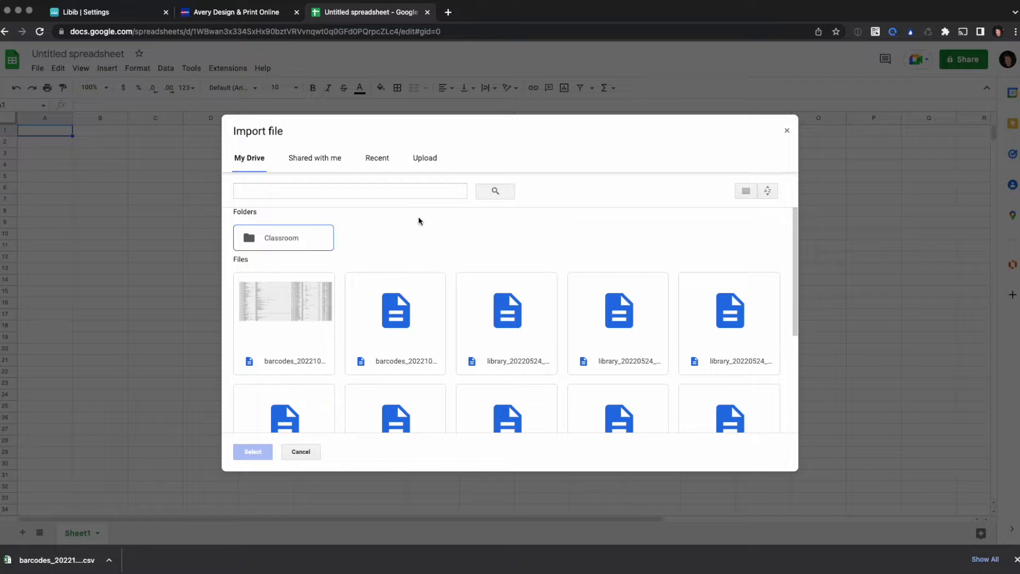
click(431, 158)
drag(74, 560, 500, 366)
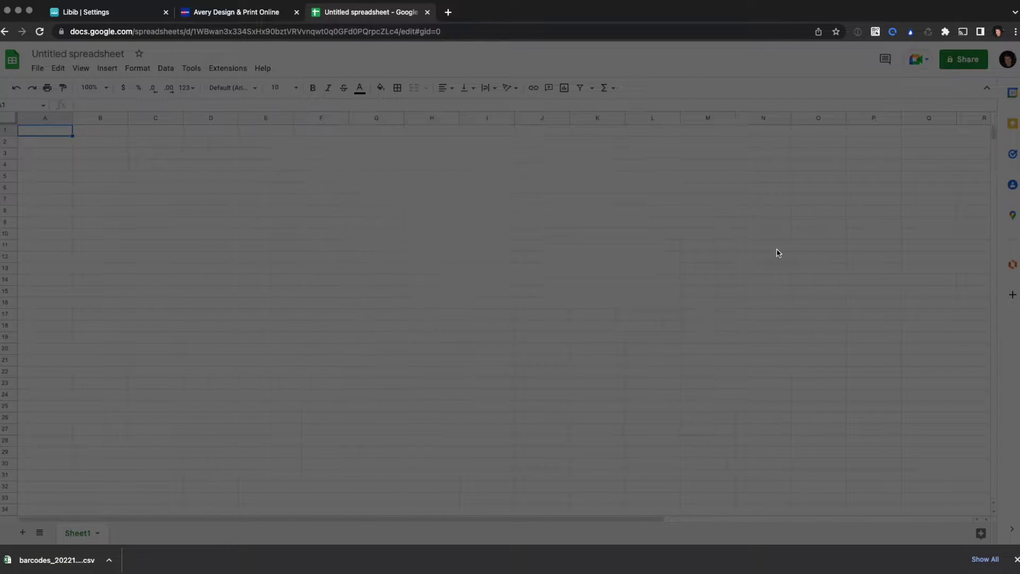
click(539, 364)
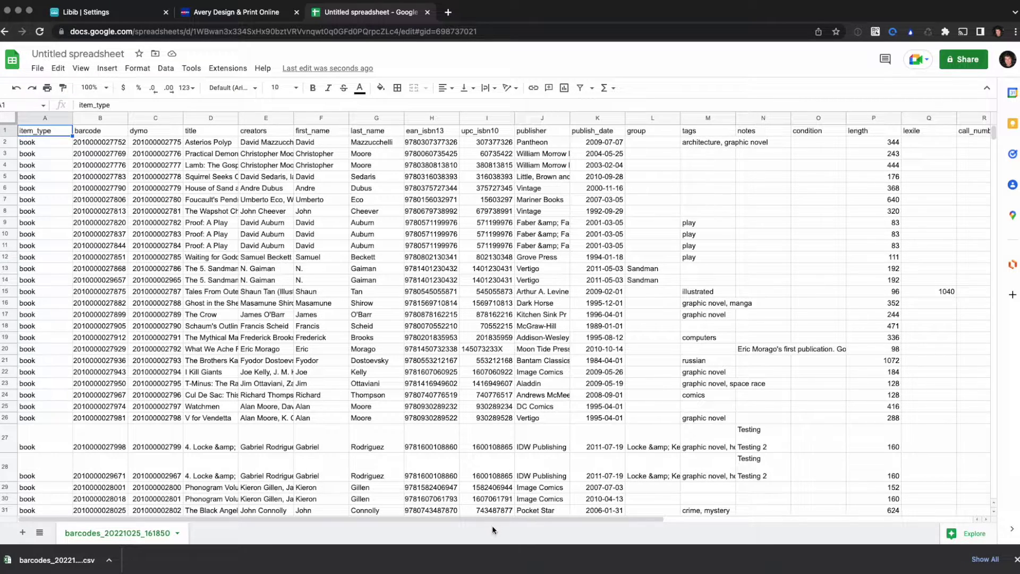
Step: Delete the updated column, then select the created through lcc columns
drag(517, 519, 807, 524)
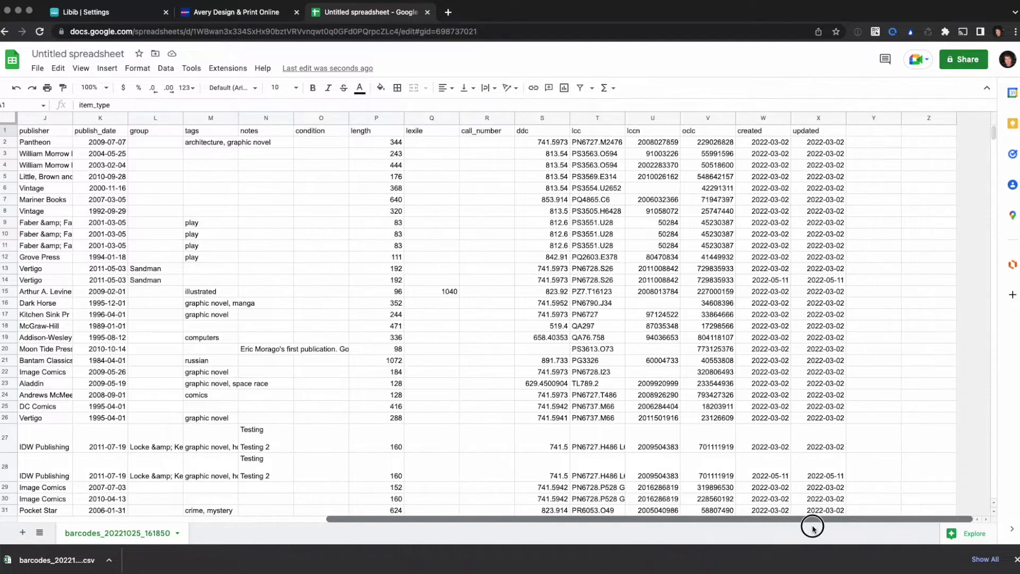
click(818, 118)
right_click(819, 119)
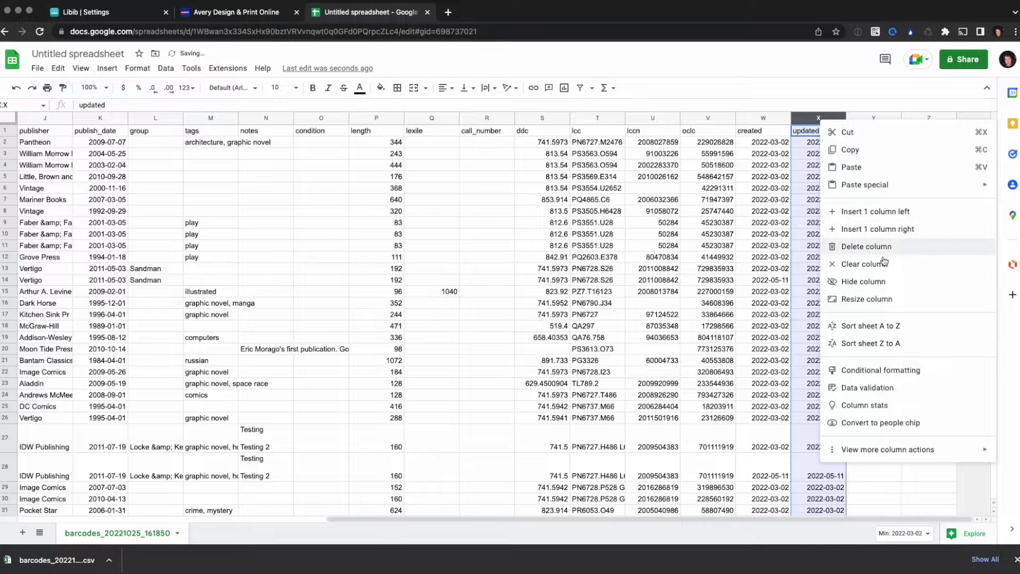
click(871, 247)
click(818, 118)
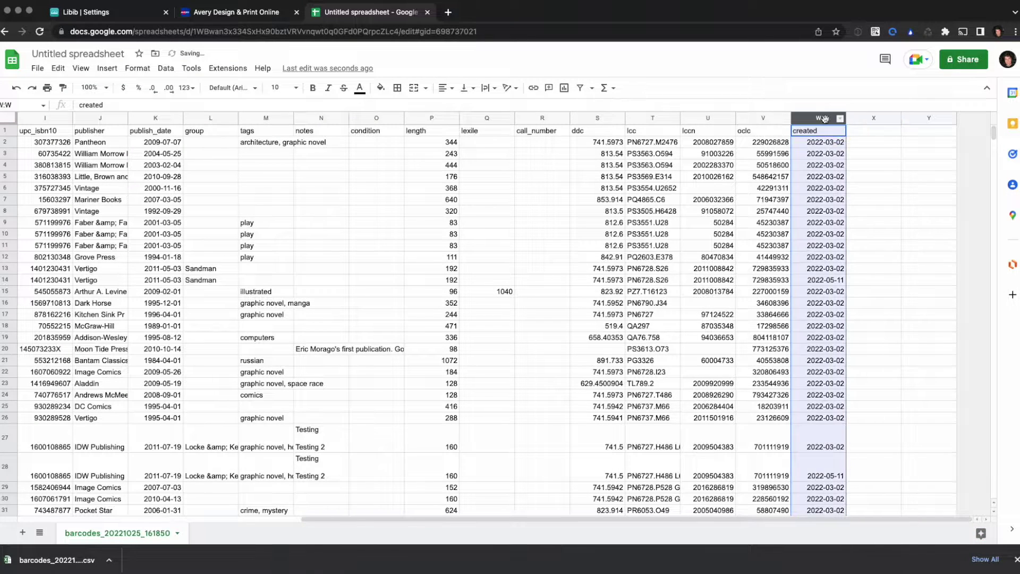
shift+click(760, 118)
shift+click(710, 118)
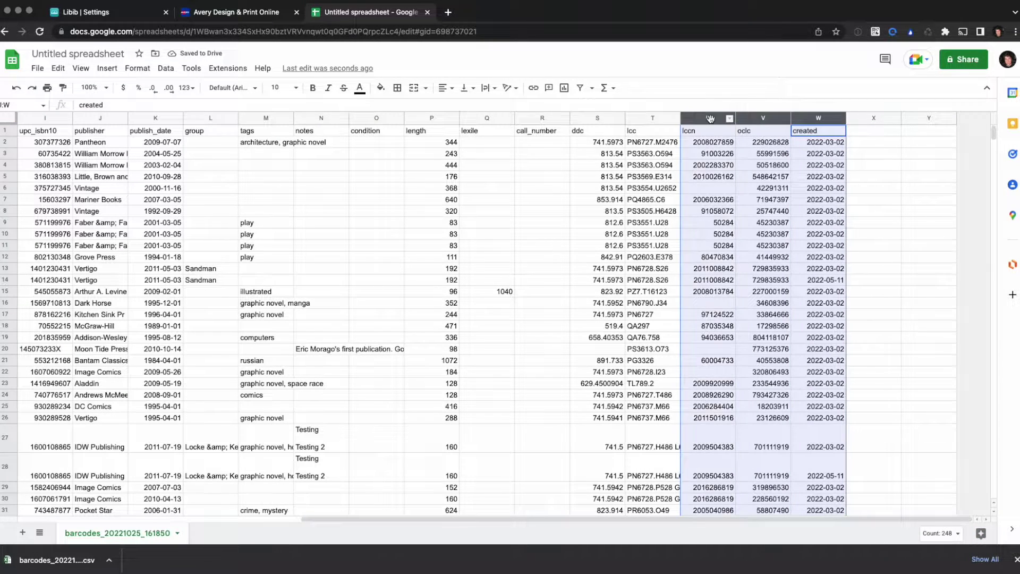
shift+click(657, 118)
shift+click(542, 121)
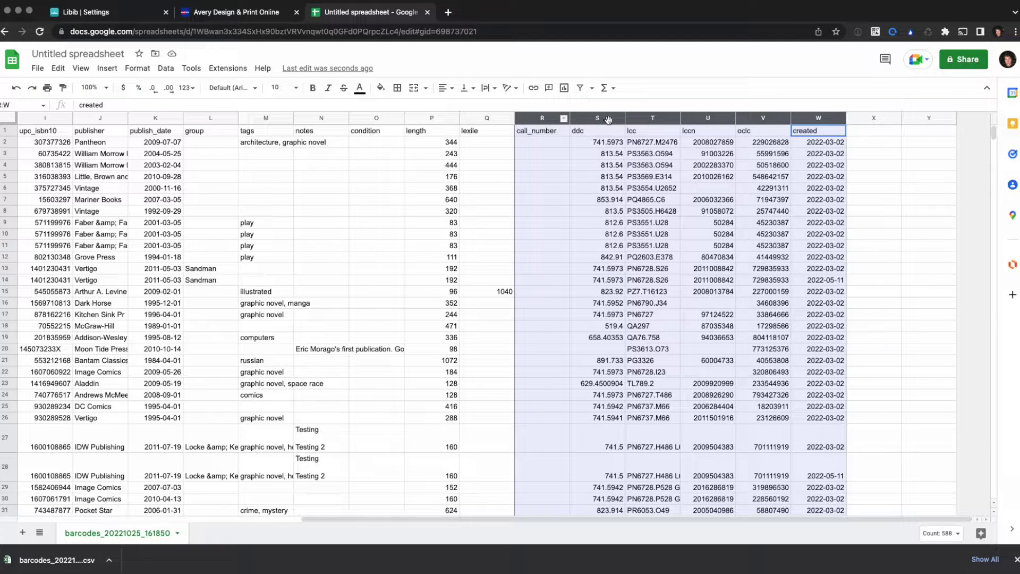
click(587, 115)
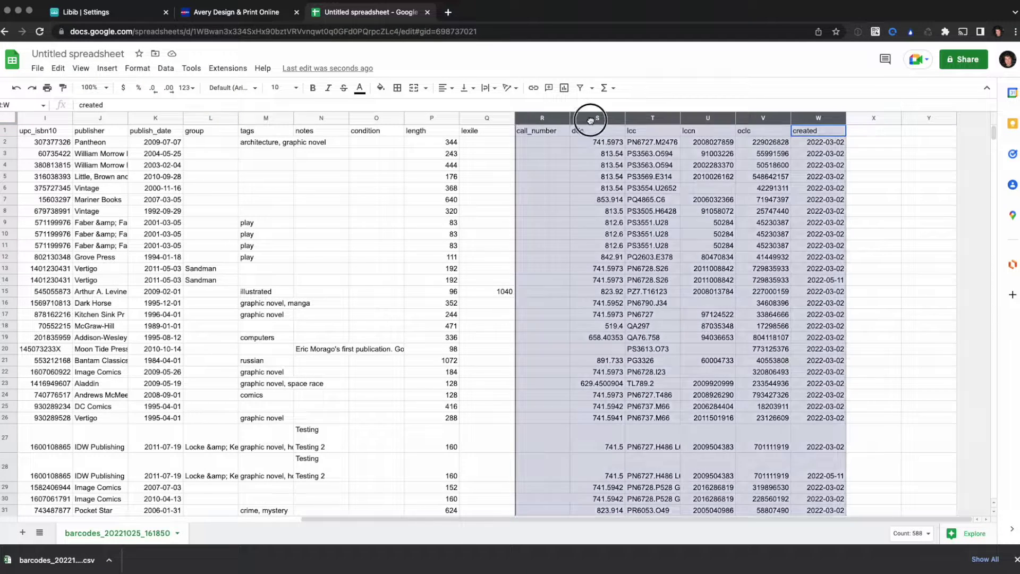
Step: Delete the created, oclc, lccn and lcc columns (T–W) and the call_number column
click(866, 143)
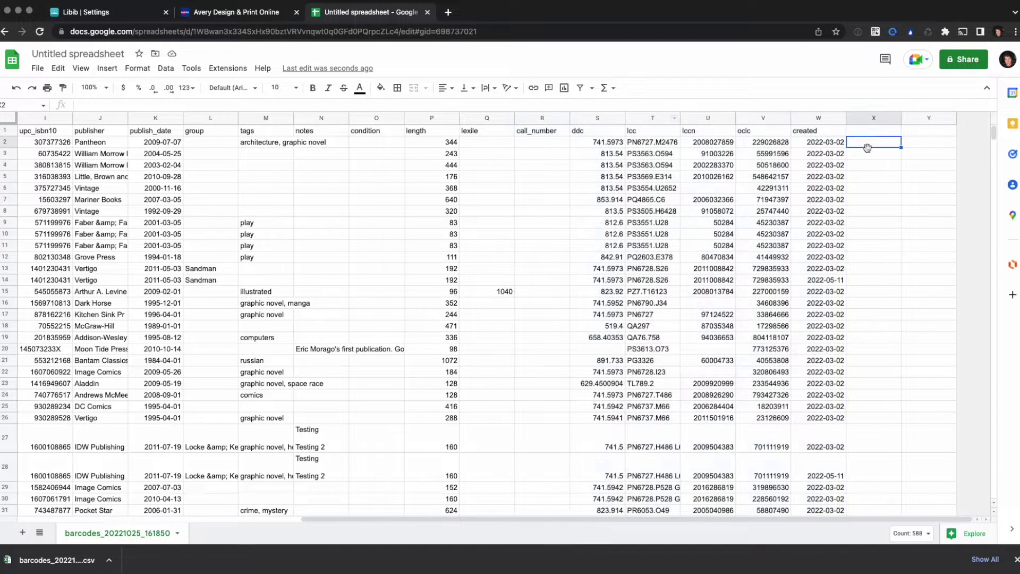
click(819, 118)
shift+click(767, 118)
shift+click(712, 118)
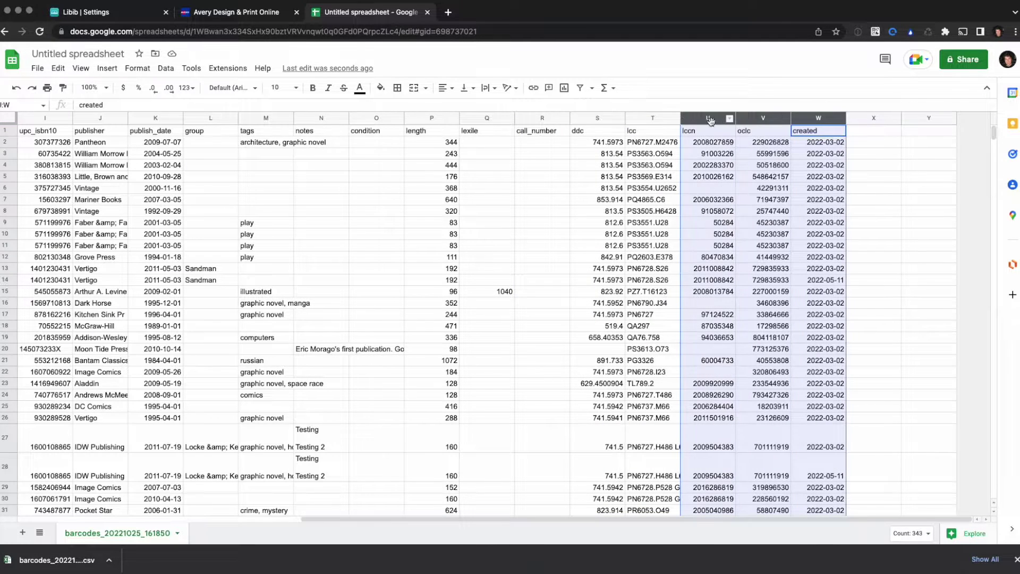
shift+click(655, 118)
right_click(658, 119)
click(743, 248)
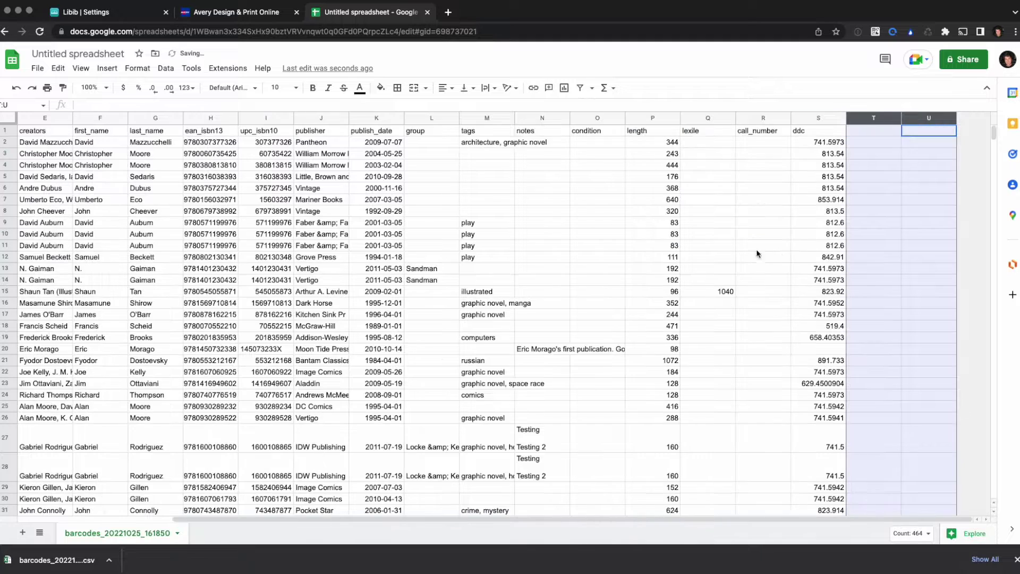
right_click(760, 118)
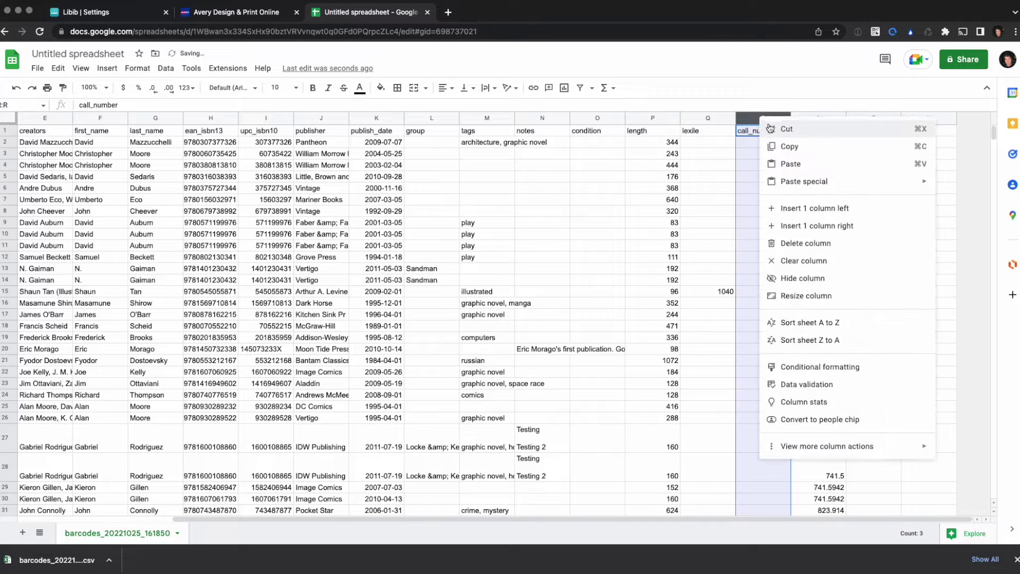
click(824, 248)
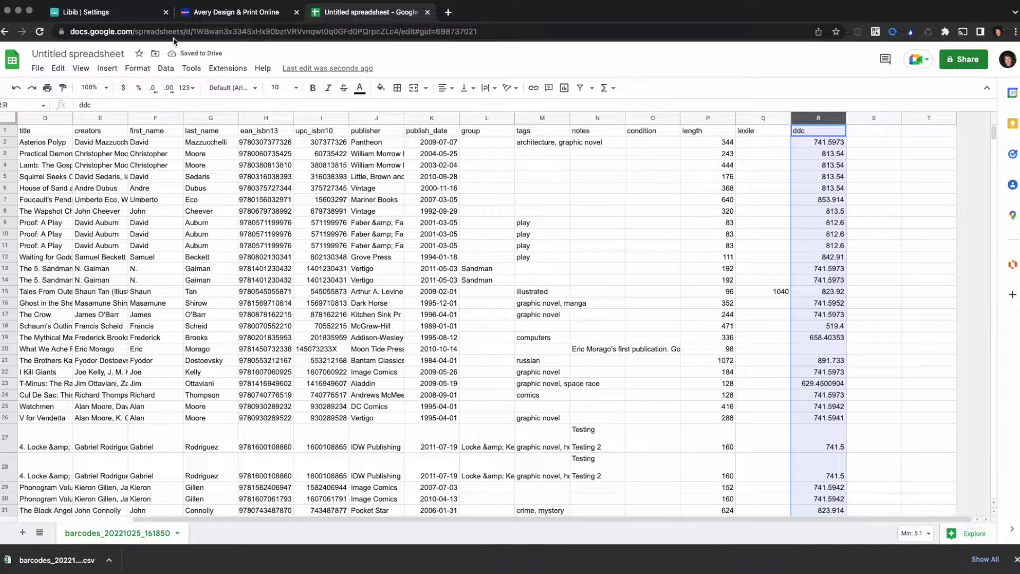
Step: Rename the spreadsheet to 'Edited' and download it as a CSV file
click(50, 55)
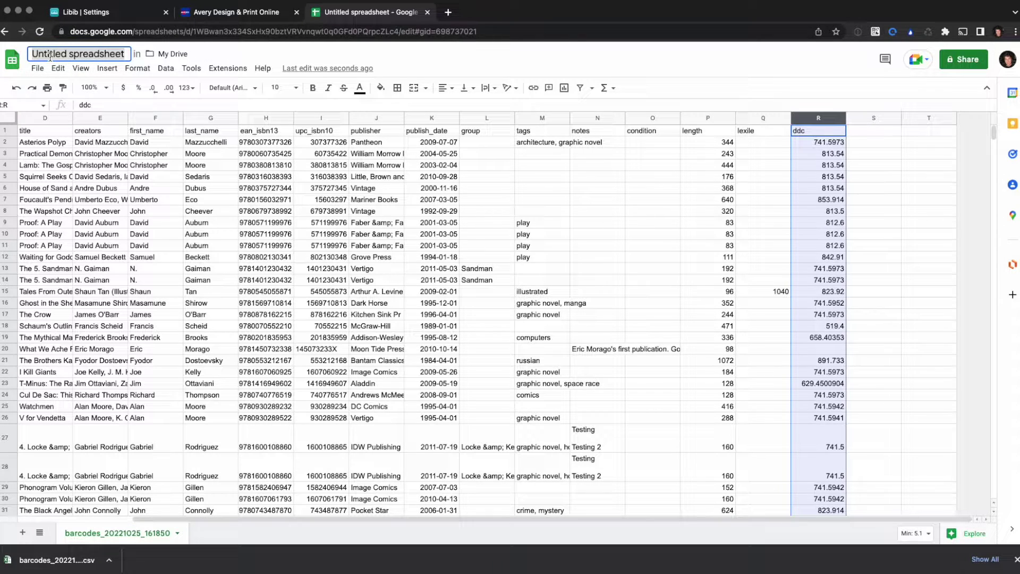
text(Edited)
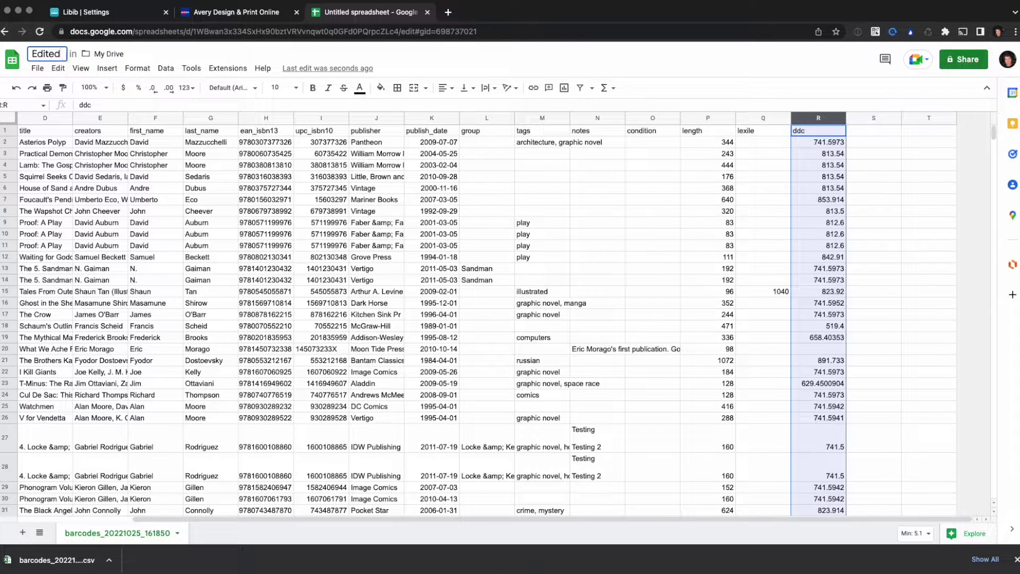
click(37, 68)
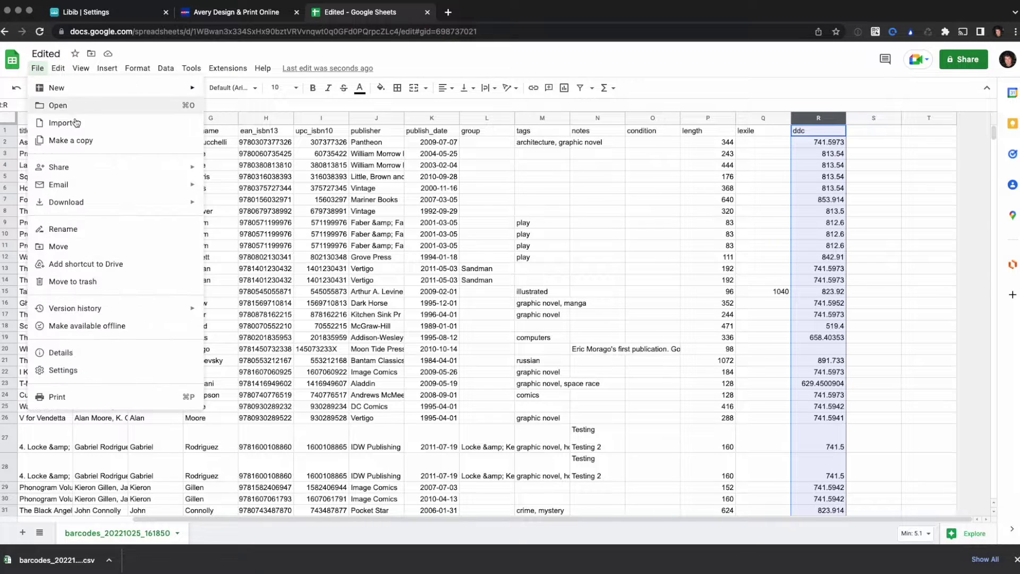
mouse_move(119, 198)
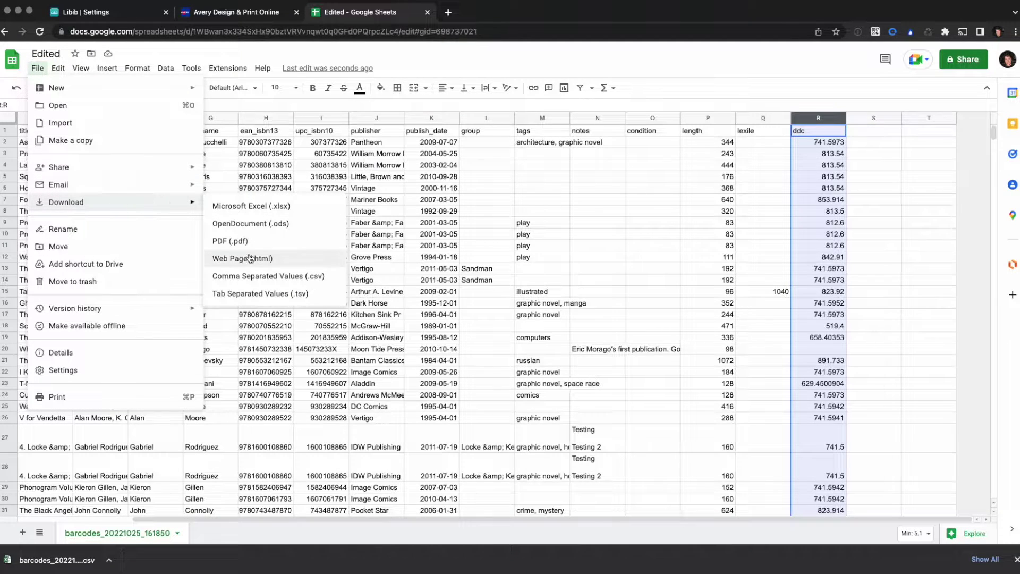
click(268, 276)
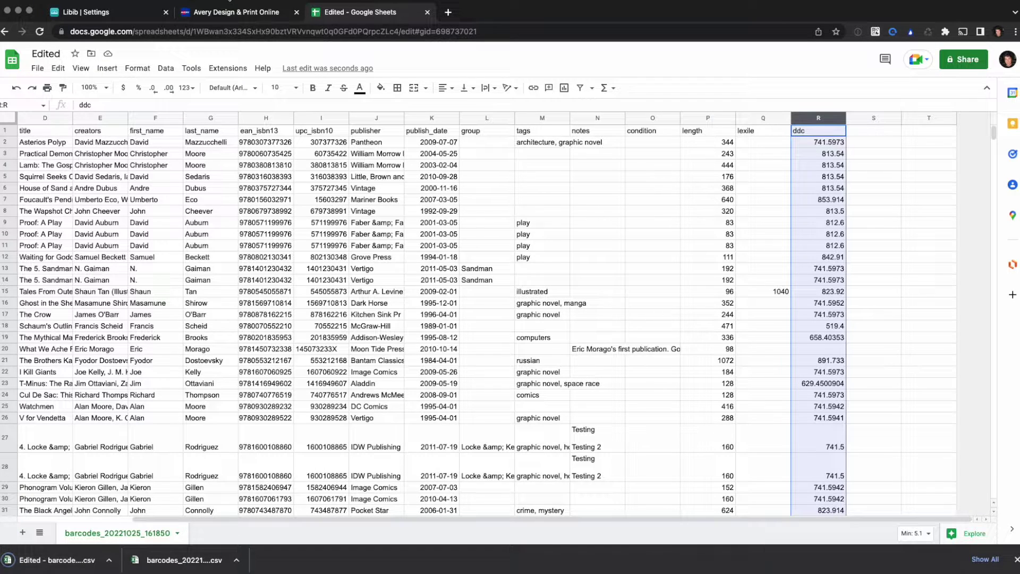
click(228, 12)
Step: Open the Edited barcodes CSV as the mail merge data source
click(474, 261)
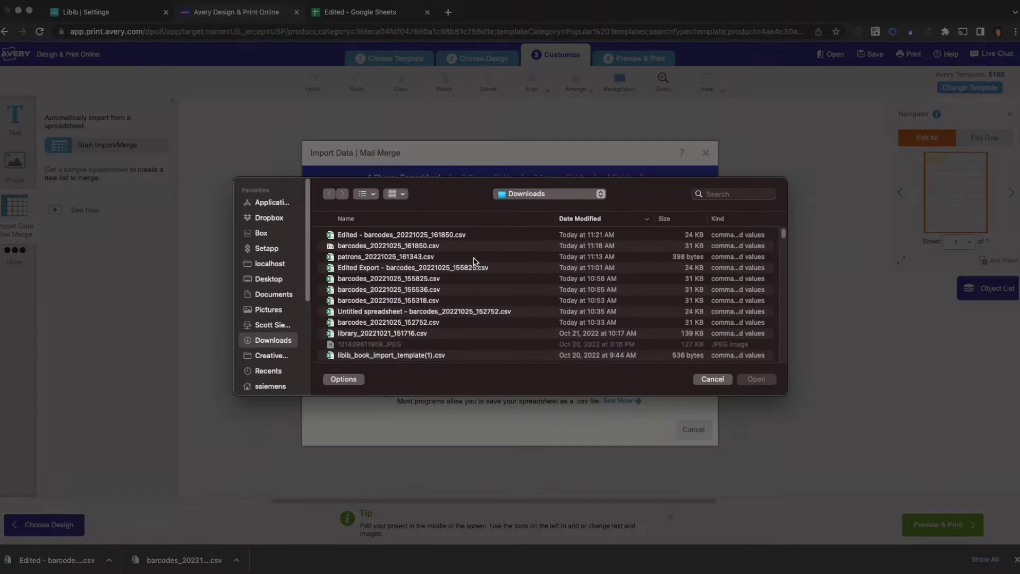
click(436, 239)
click(757, 379)
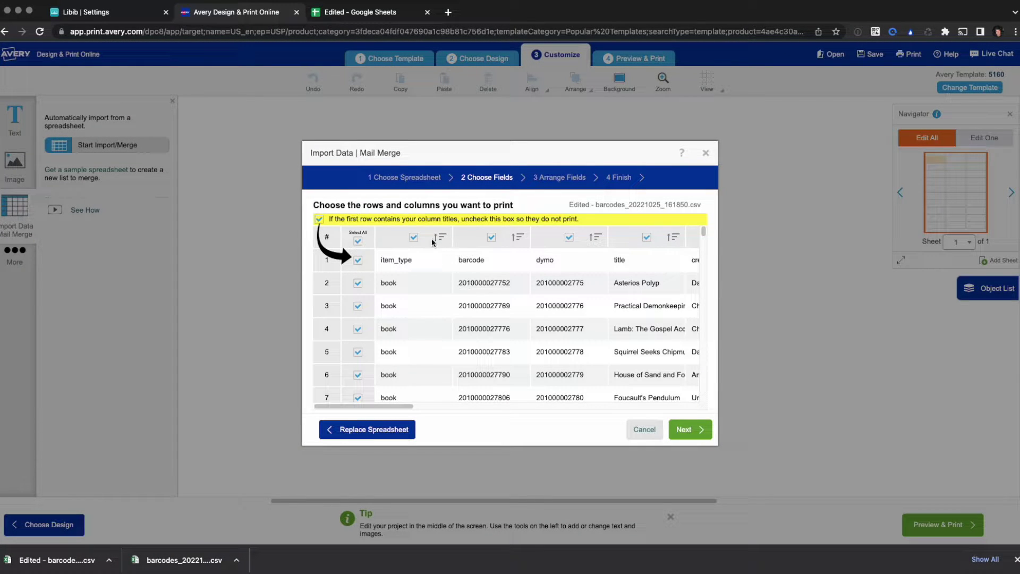
click(318, 220)
click(686, 429)
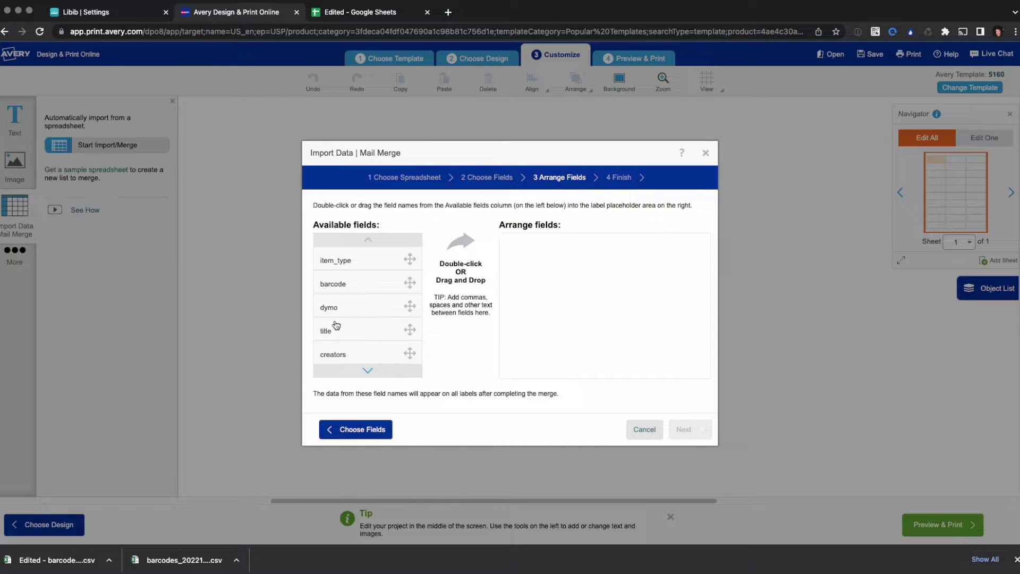
Step: Merge the title, creators, ddc and ean_isbn13 fields onto the label, one per line
drag(336, 325, 610, 284)
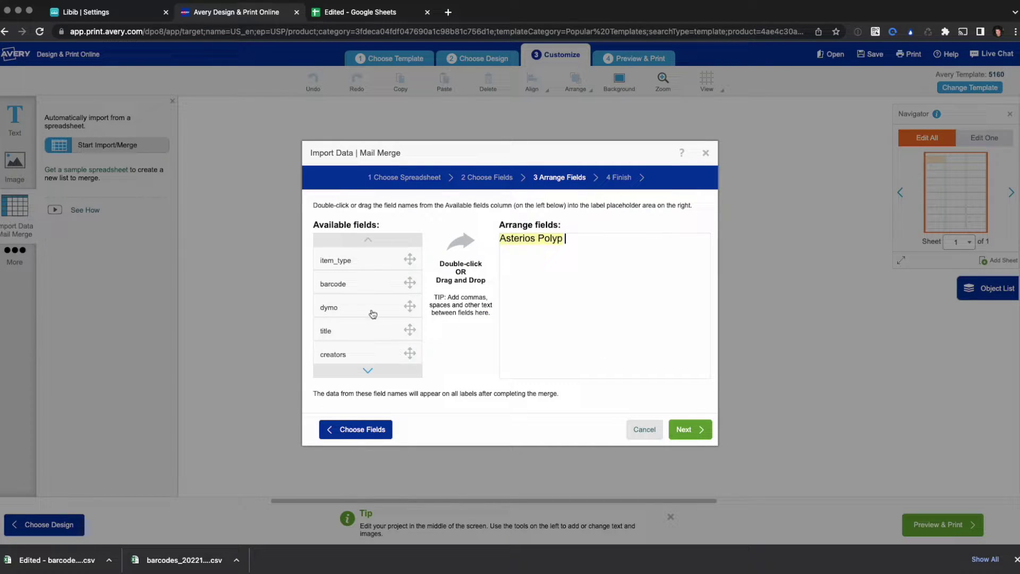
drag(352, 352, 604, 313)
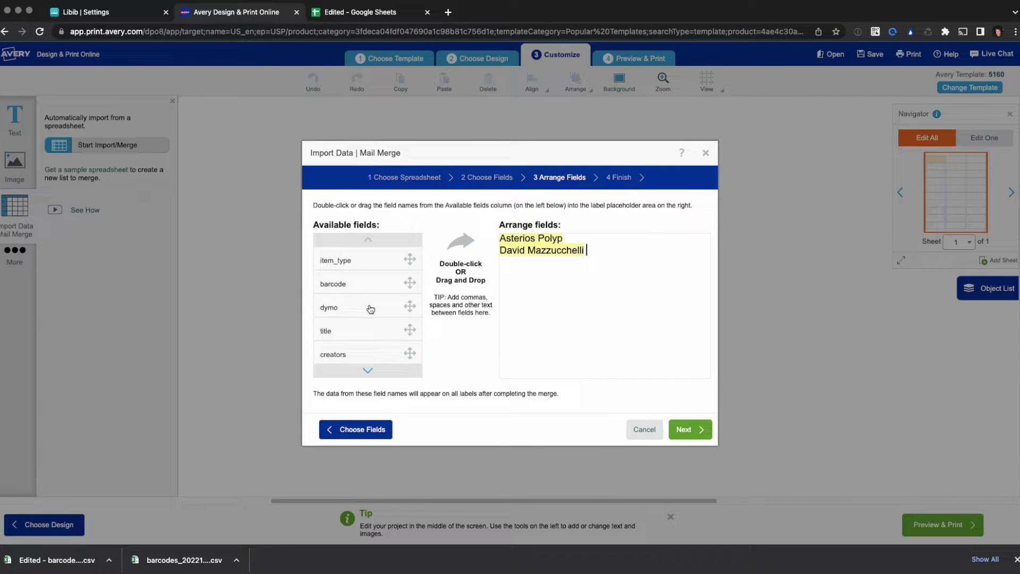
scroll(371, 308, down, 4)
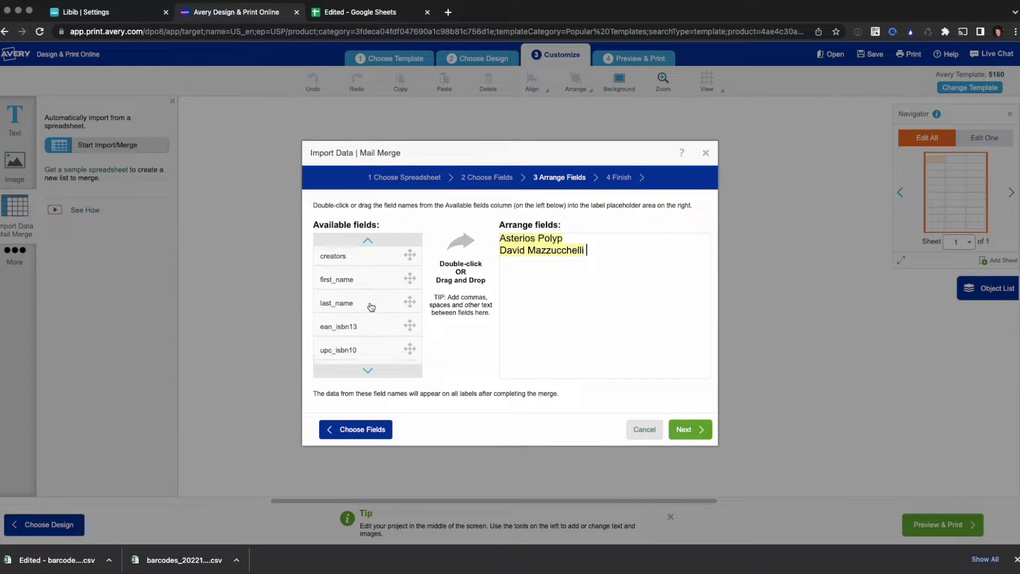
scroll(371, 307, down, 10)
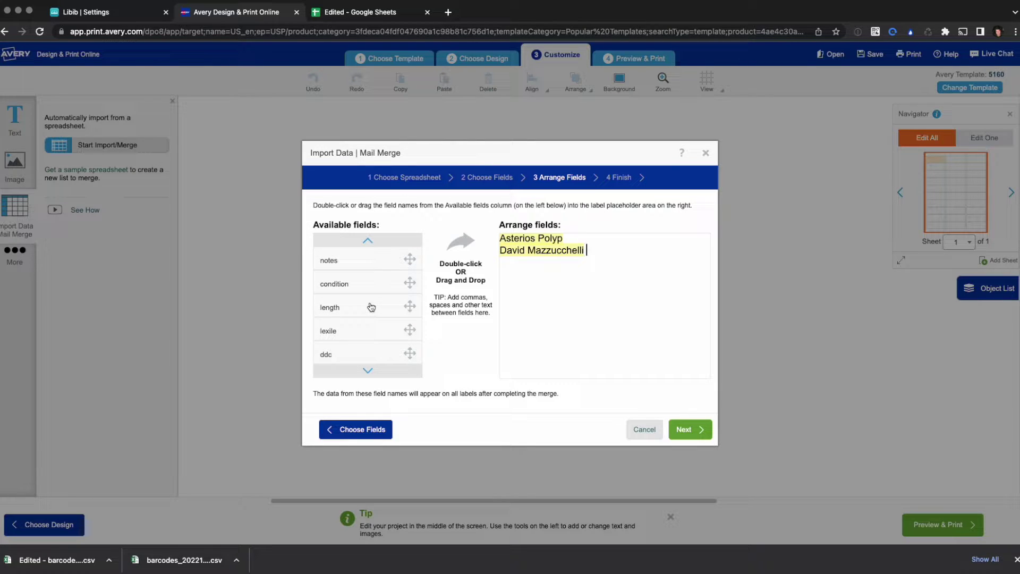
drag(355, 350, 616, 323)
scroll(335, 313, up, 10)
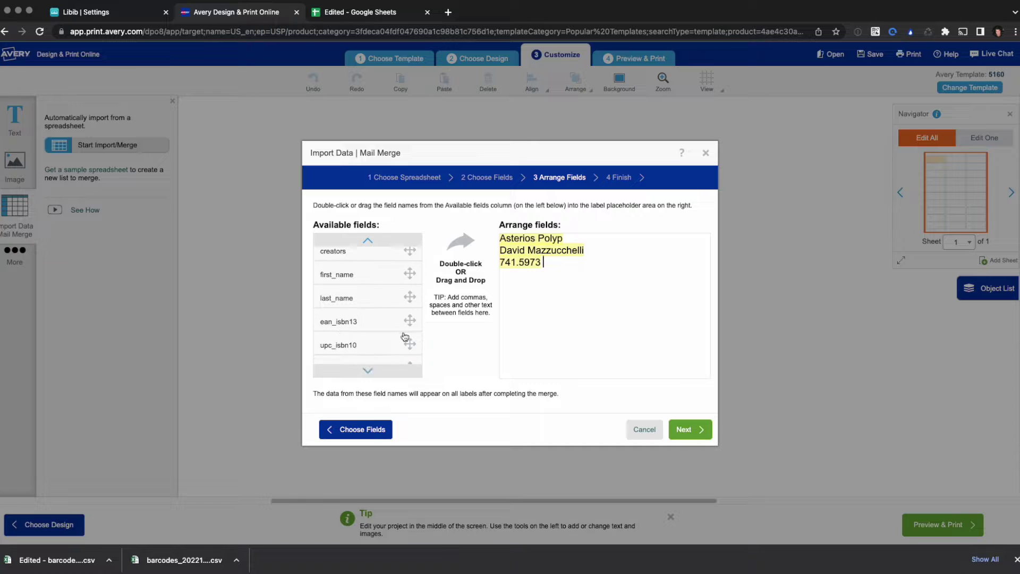
drag(374, 322, 562, 315)
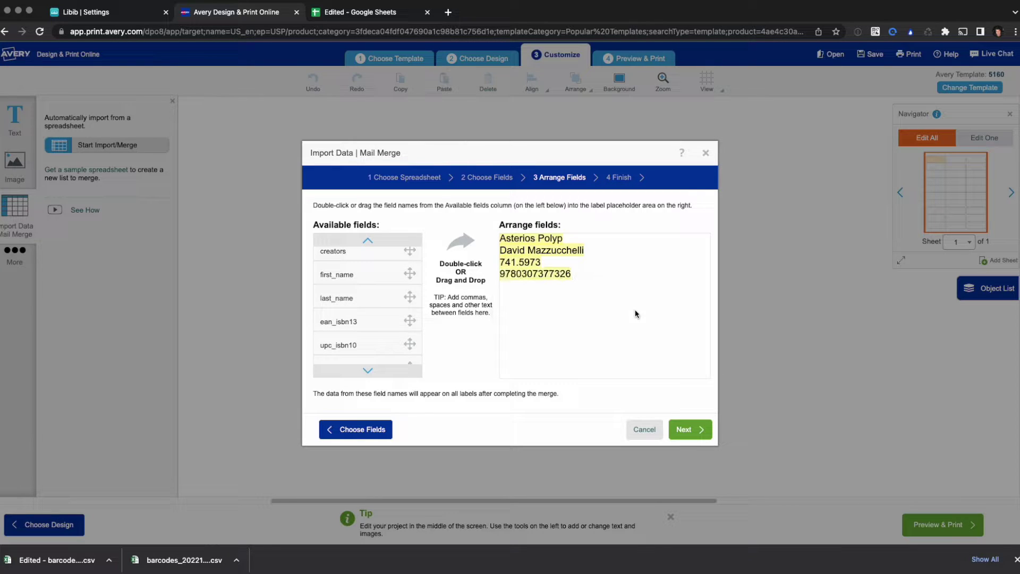
click(699, 430)
click(687, 431)
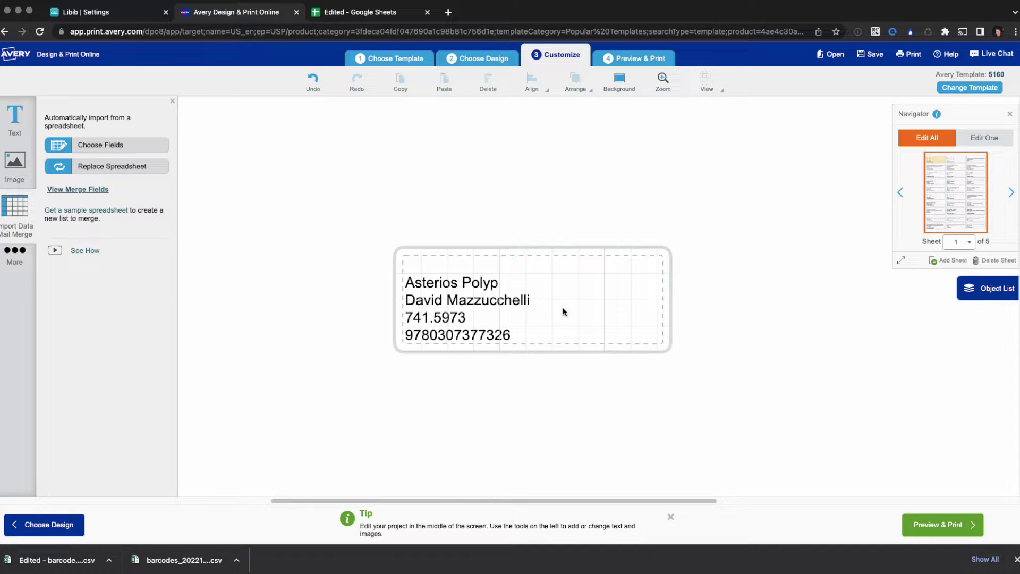
Step: Shorten the merged text box and move it to the label's right side
click(444, 297)
drag(532, 363, 538, 341)
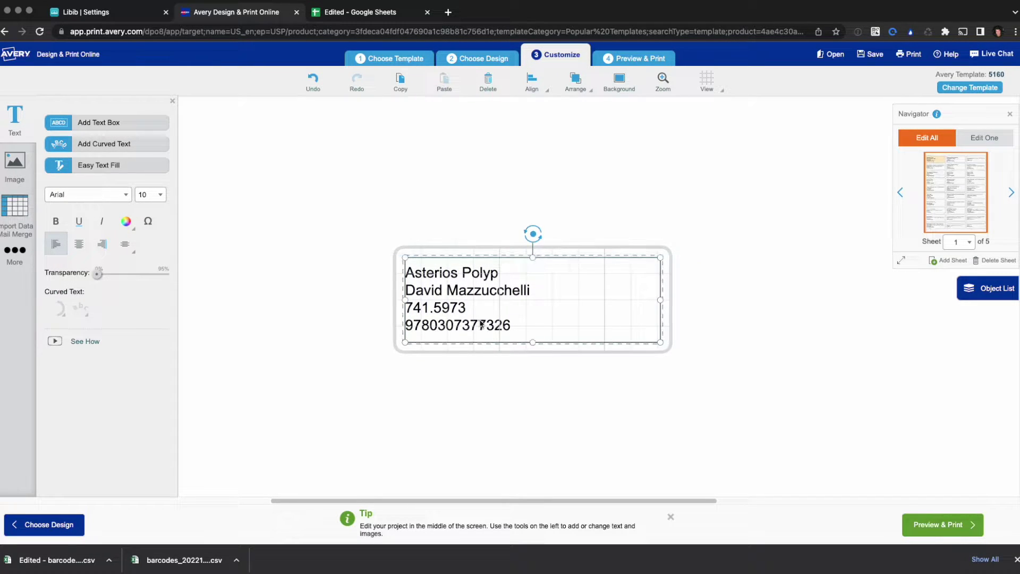
drag(409, 300, 531, 302)
click(719, 392)
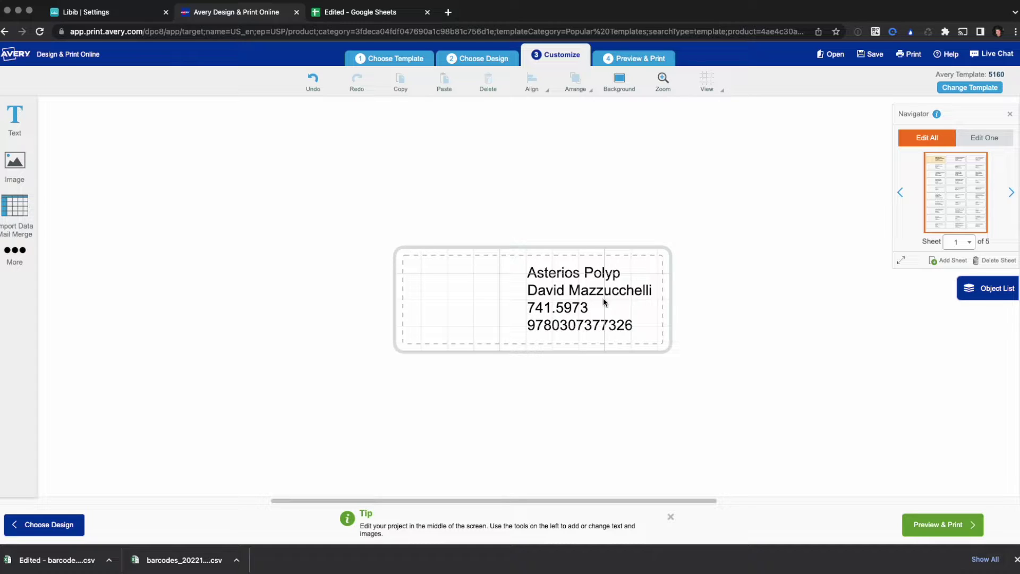
Step: Add an EAN 13 barcode driven by the spreadsheet's barcode column to the label
click(18, 259)
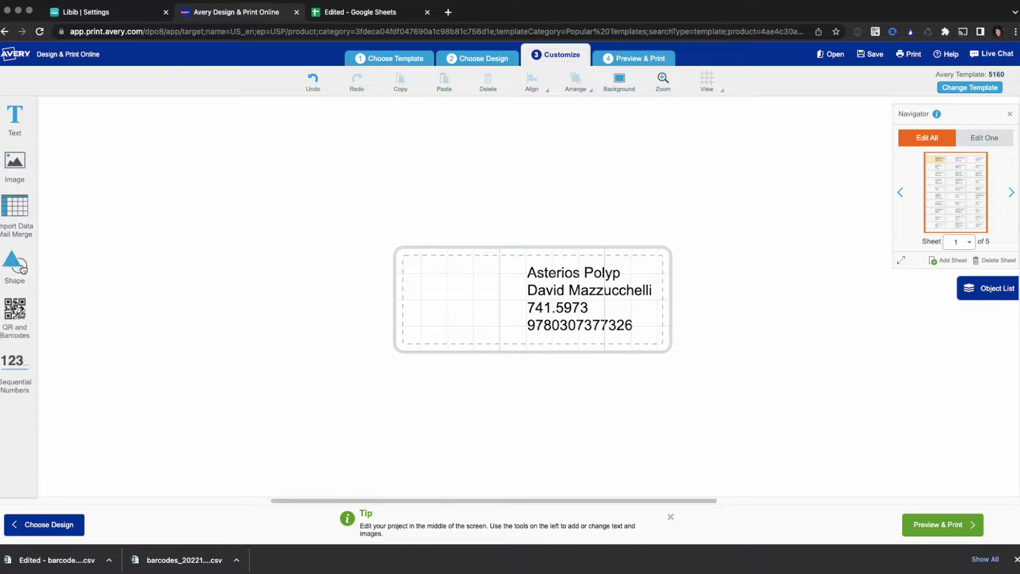
click(20, 314)
click(137, 127)
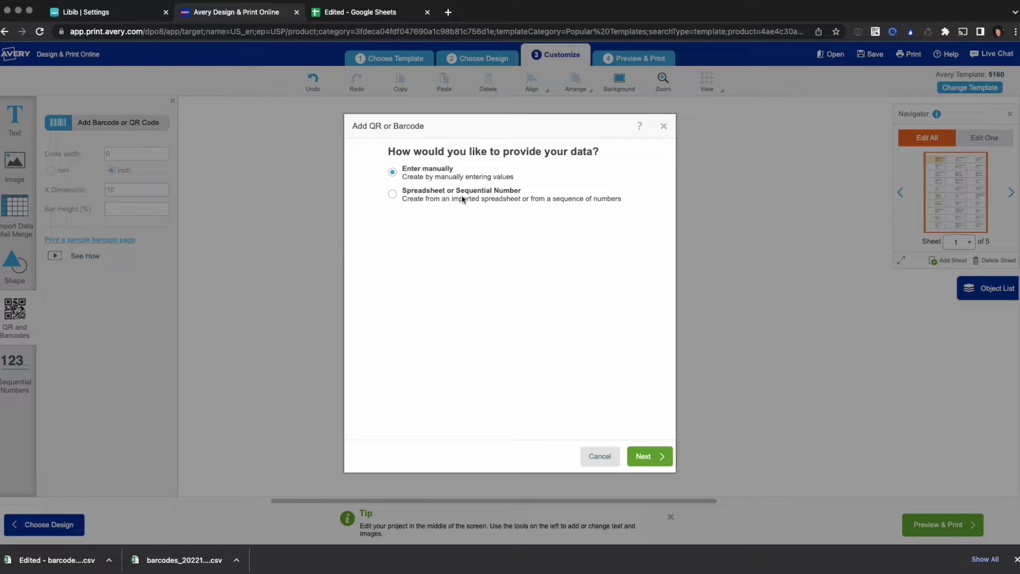
click(669, 461)
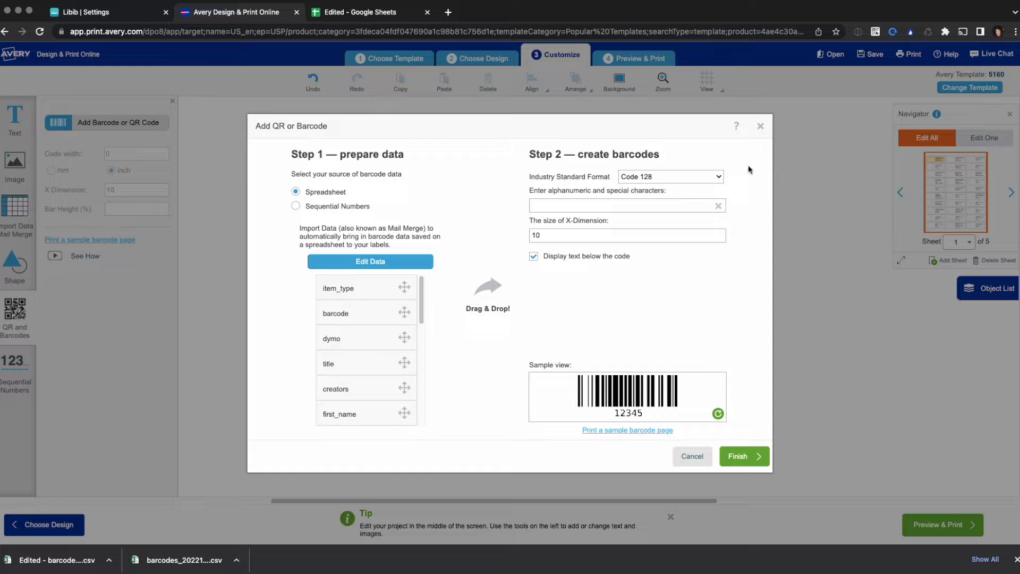
click(700, 177)
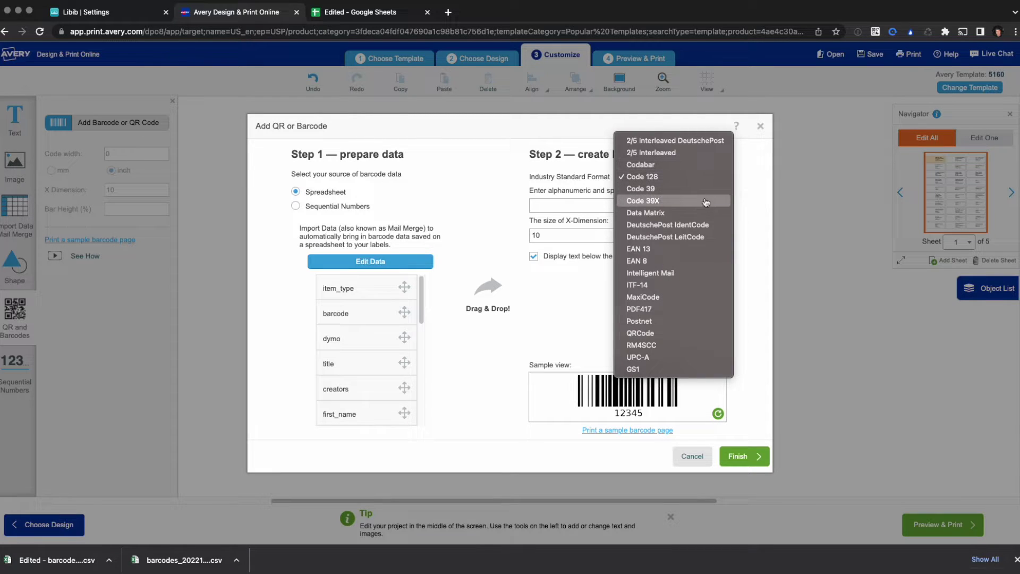
click(705, 250)
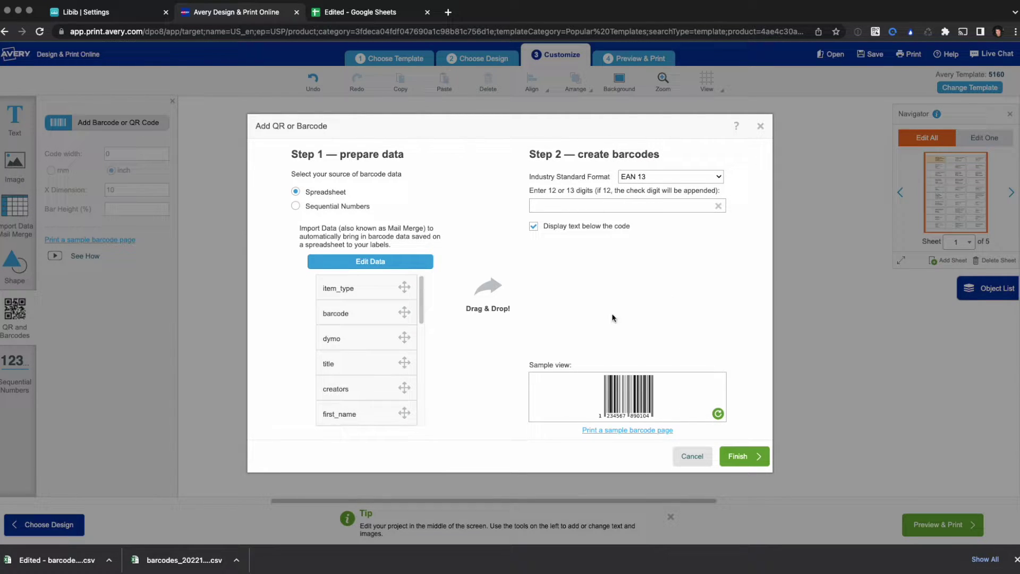
drag(345, 311, 622, 208)
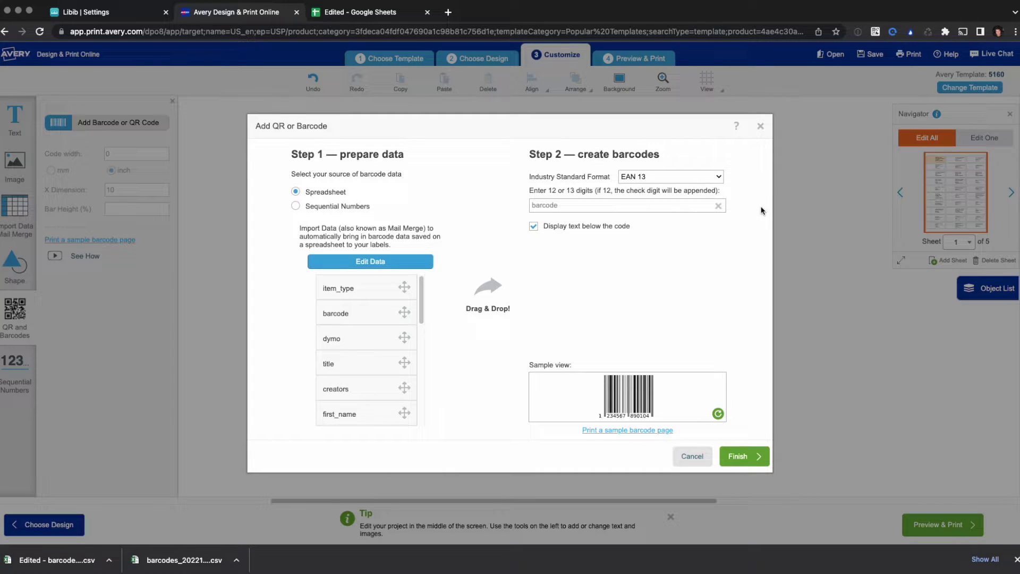
click(758, 457)
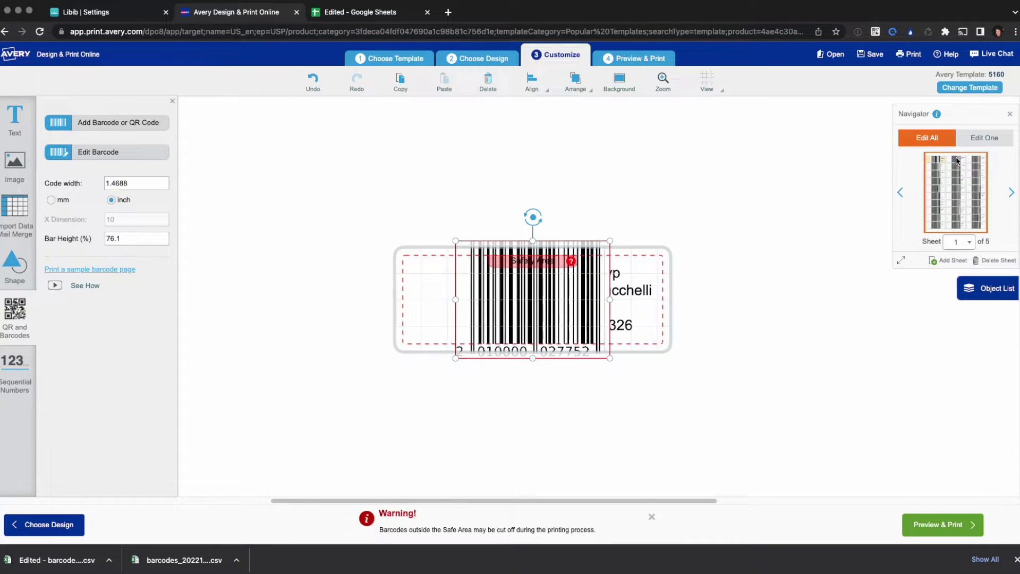
Step: Resize the barcode to about 0.9 inch wide and move it to the label's left side
click(955, 211)
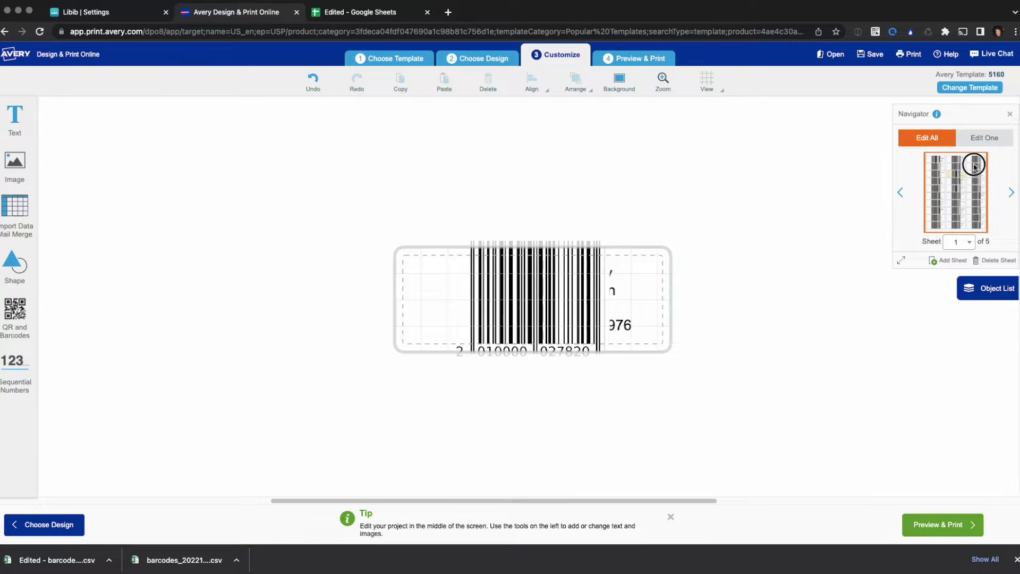
click(938, 161)
click(556, 330)
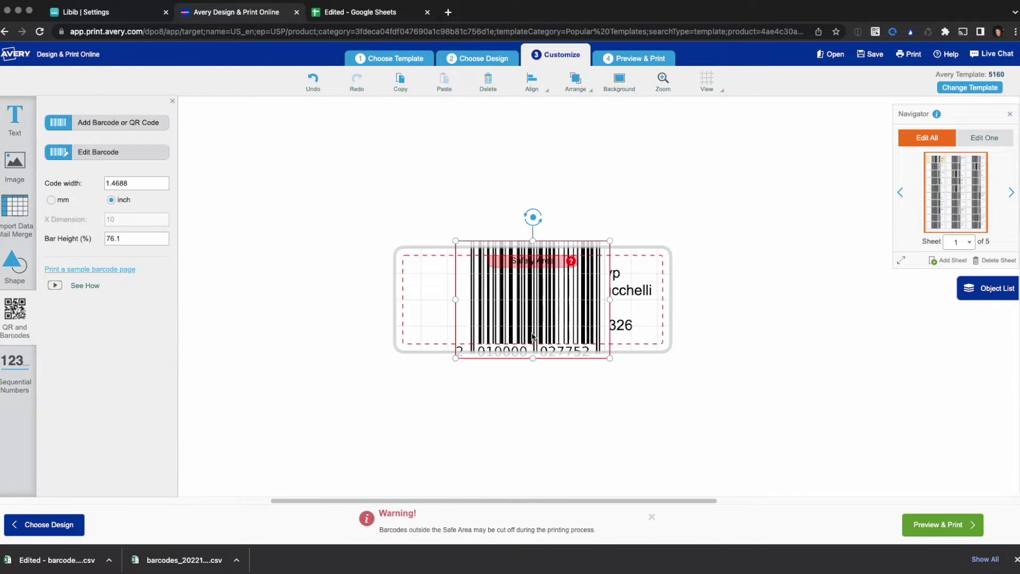
drag(611, 240, 549, 287)
drag(505, 333, 460, 311)
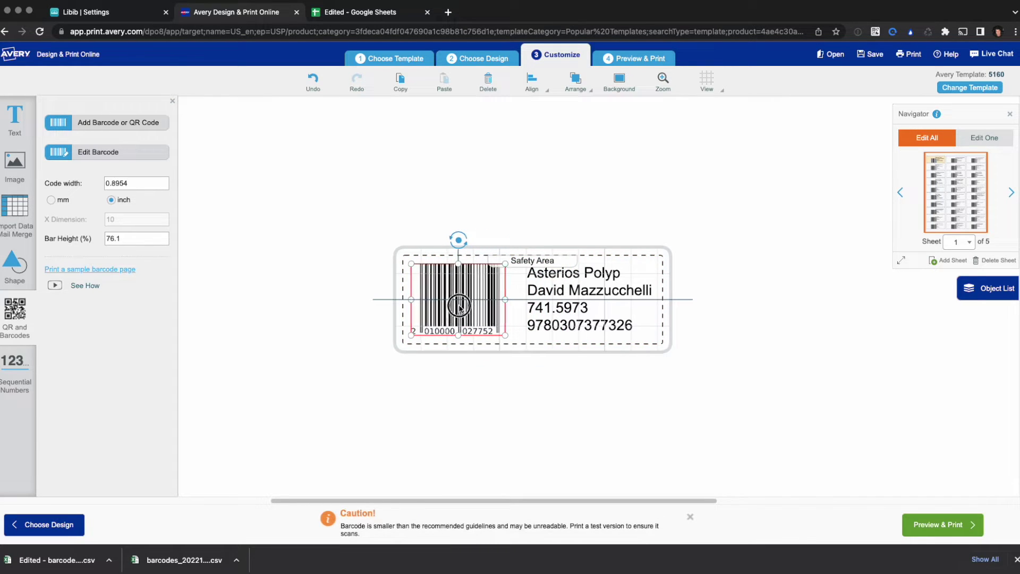
drag(503, 335, 514, 341)
click(708, 440)
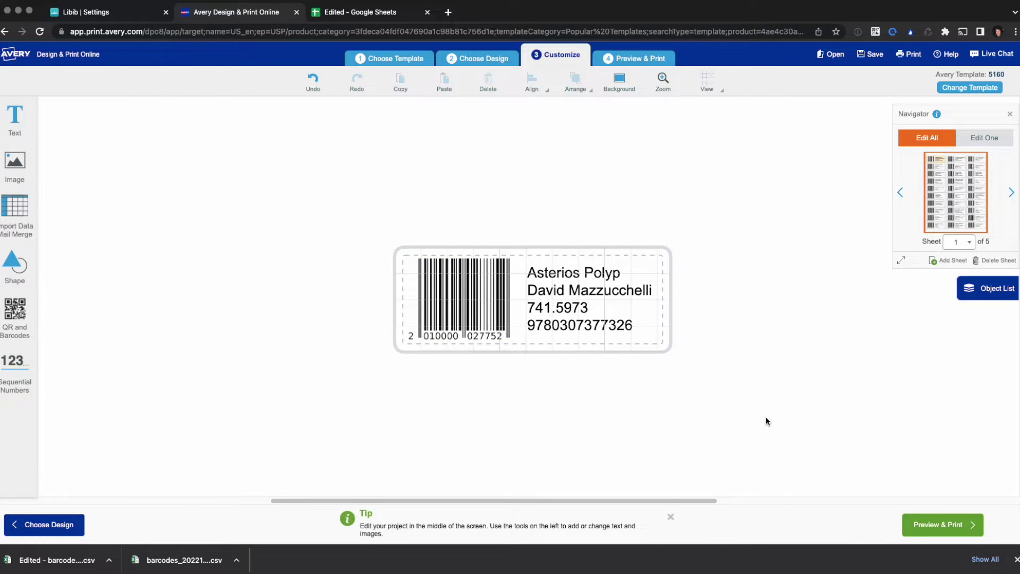
Step: Check other records' labels in the Navigator, ending on Proof: A Play
click(962, 174)
click(958, 206)
click(969, 200)
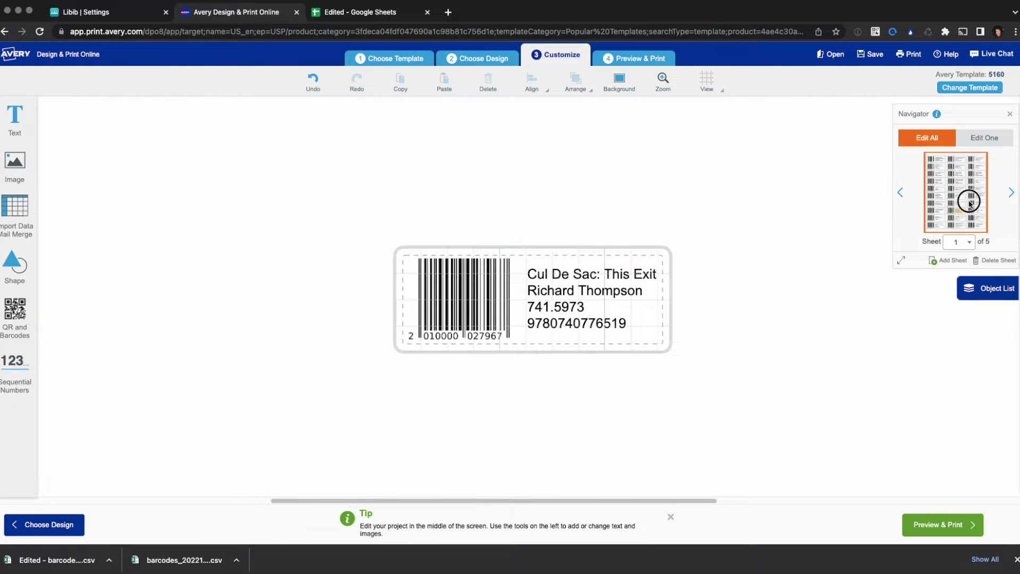
click(967, 178)
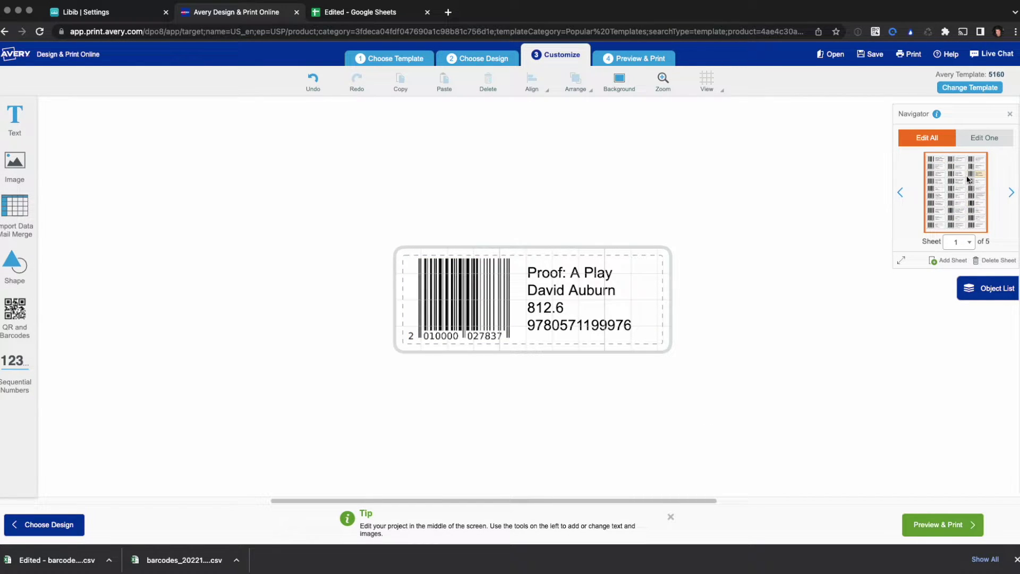
click(582, 295)
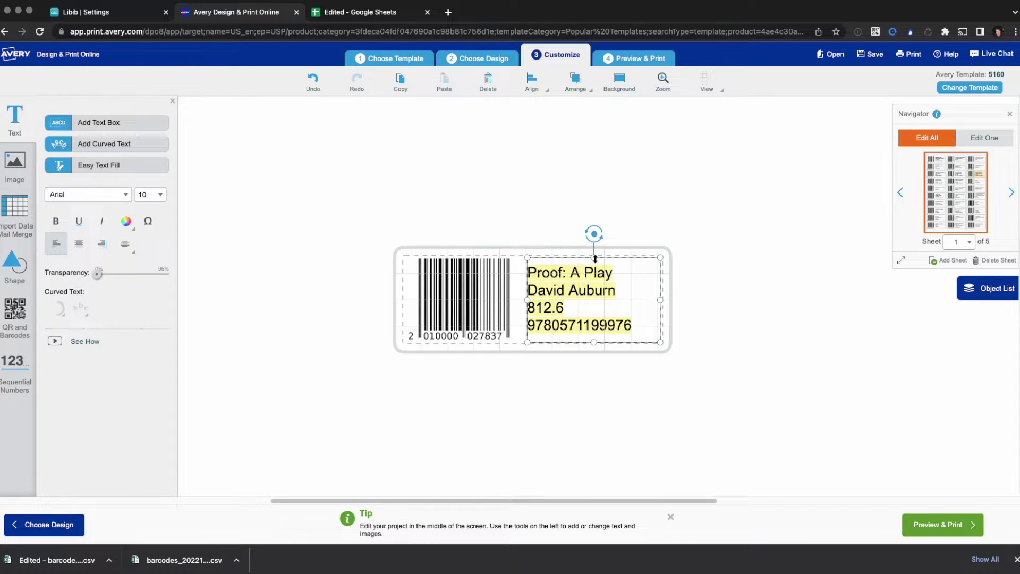
Step: Shrink the merged text and add a bold 'My Org' text box above the title
drag(595, 258, 594, 287)
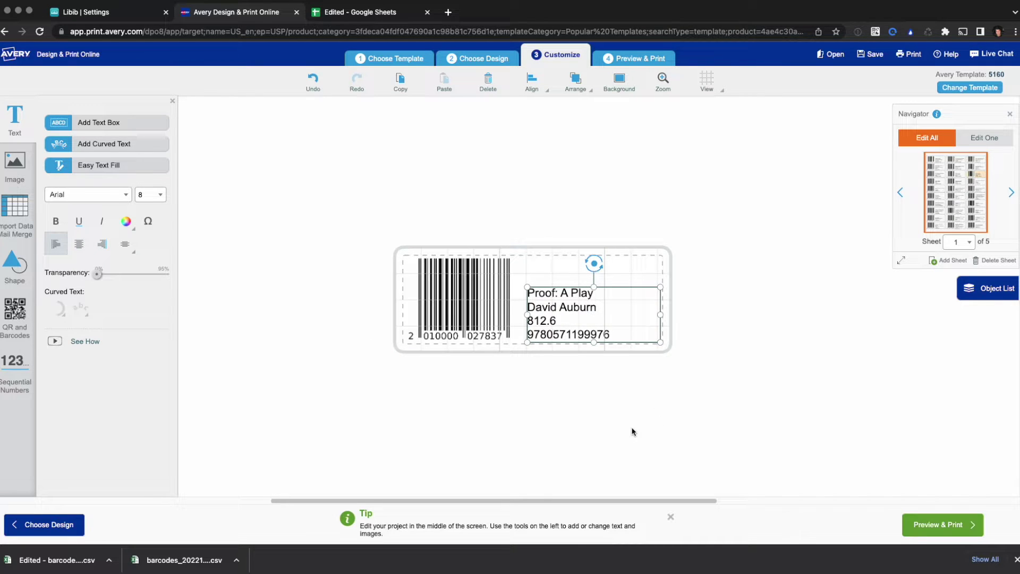
click(632, 431)
click(16, 127)
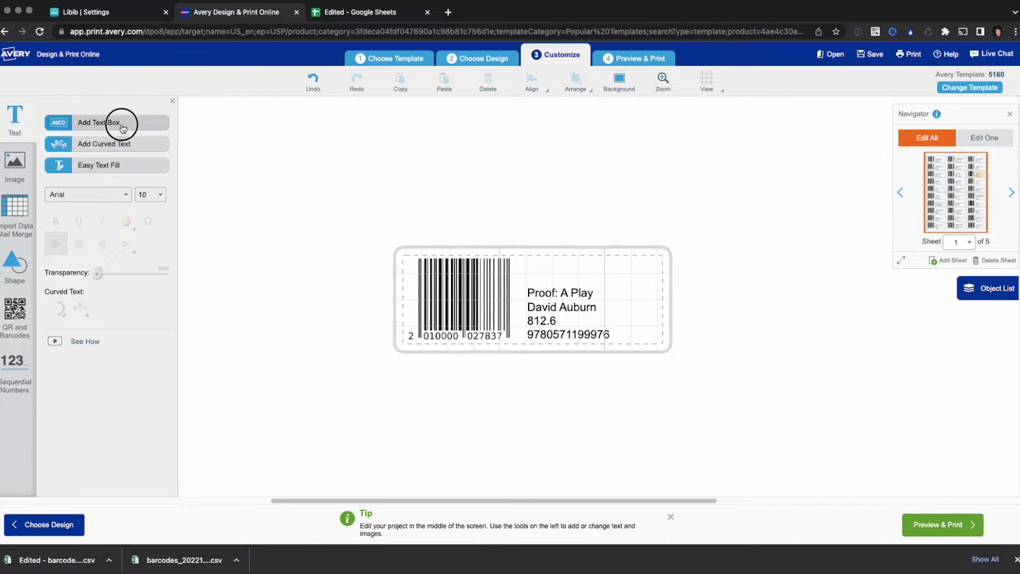
click(123, 123)
text(My Org)
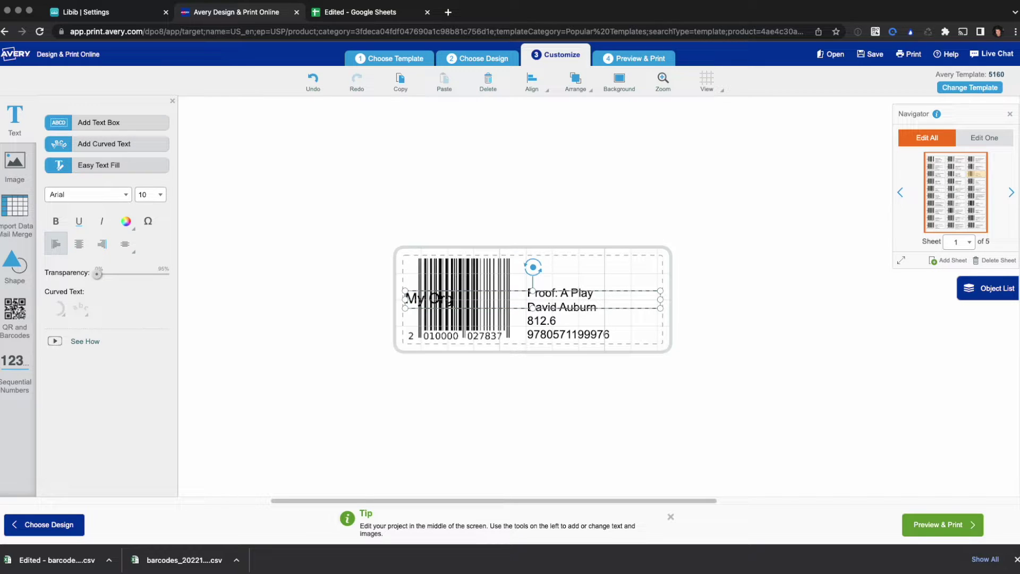
key(super+a)
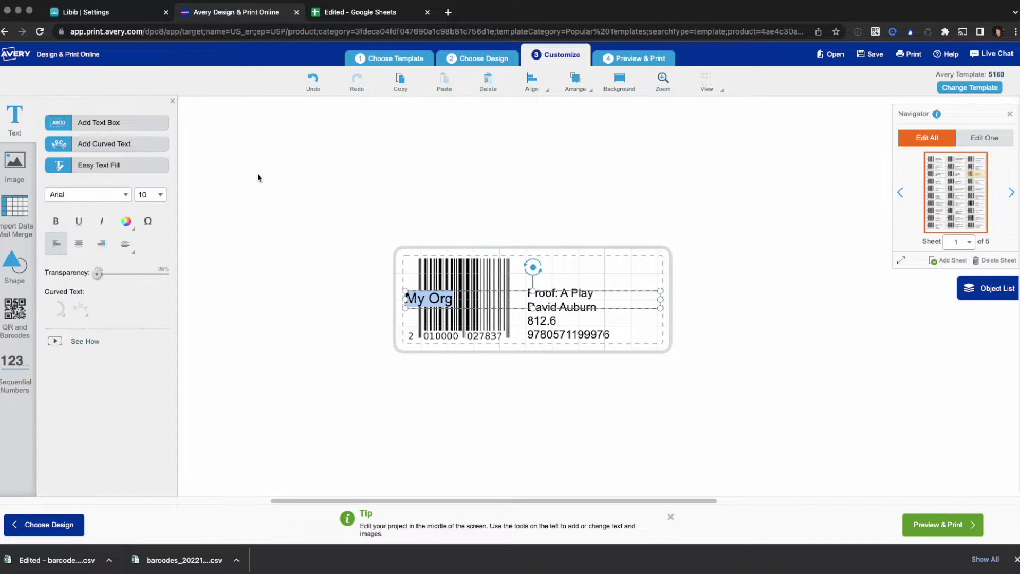
click(56, 223)
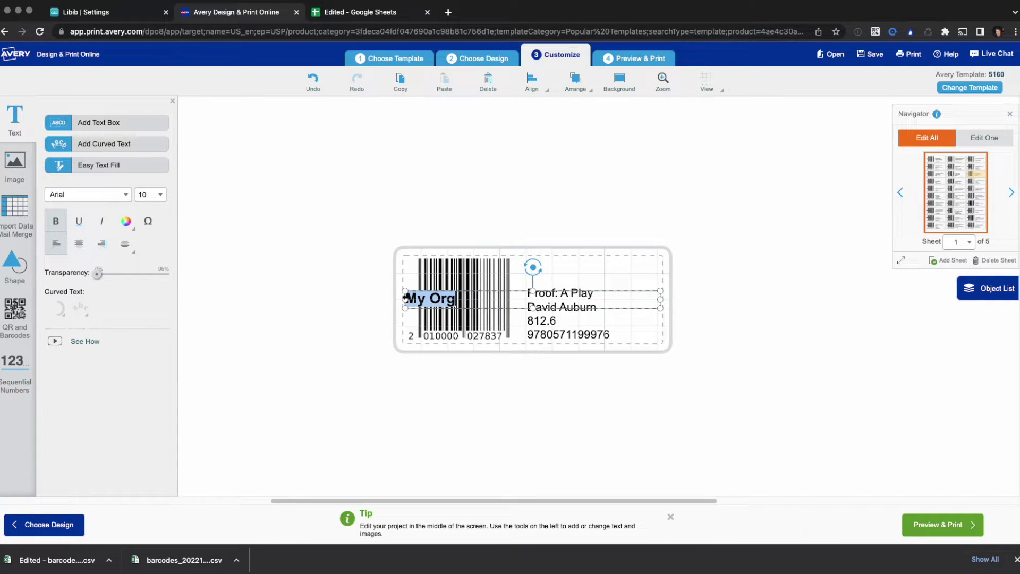
click(405, 300)
drag(405, 300, 567, 265)
click(701, 363)
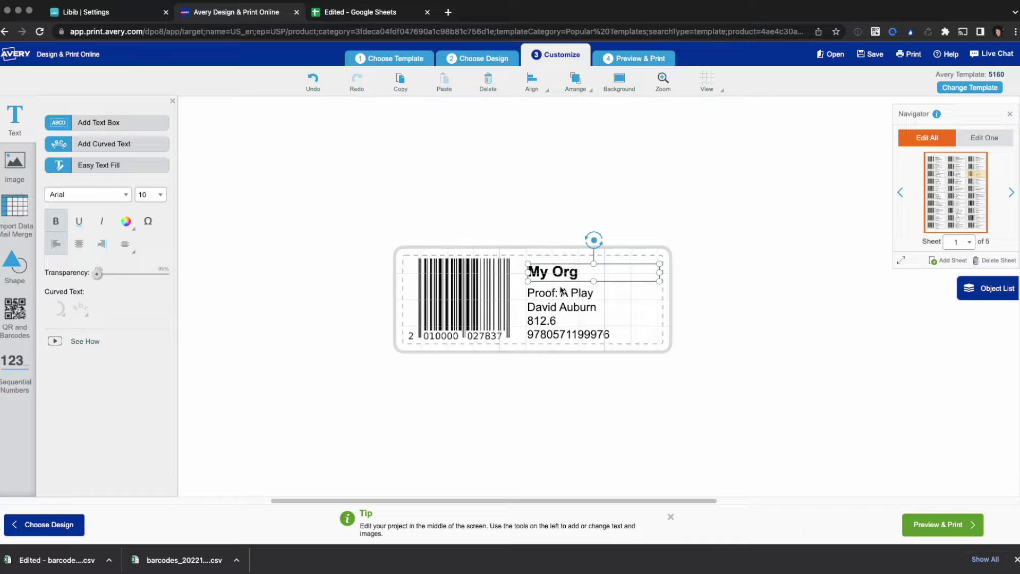
Step: Preview other records' labels to check the My Org heading and layout
click(956, 204)
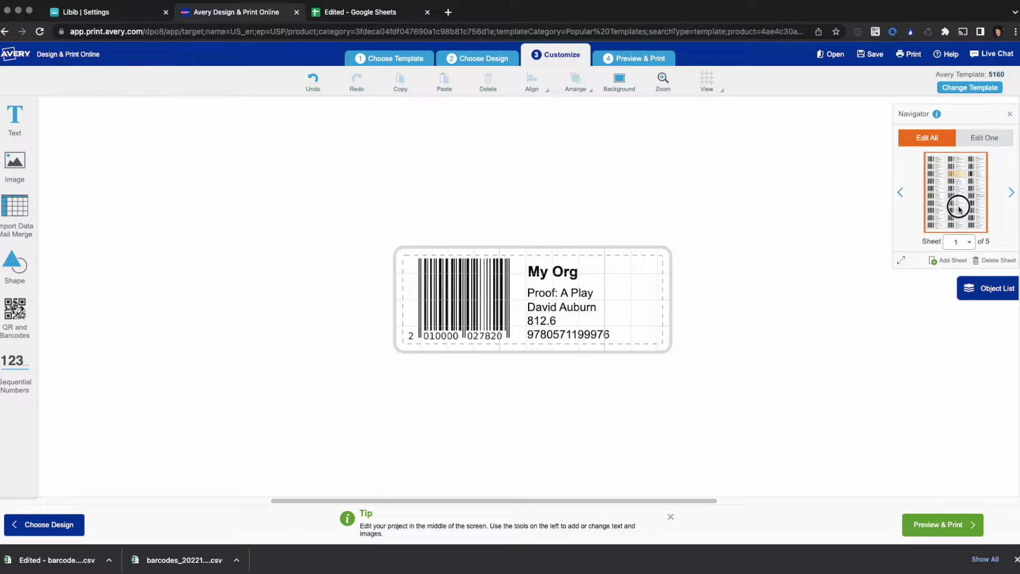
click(948, 167)
click(944, 167)
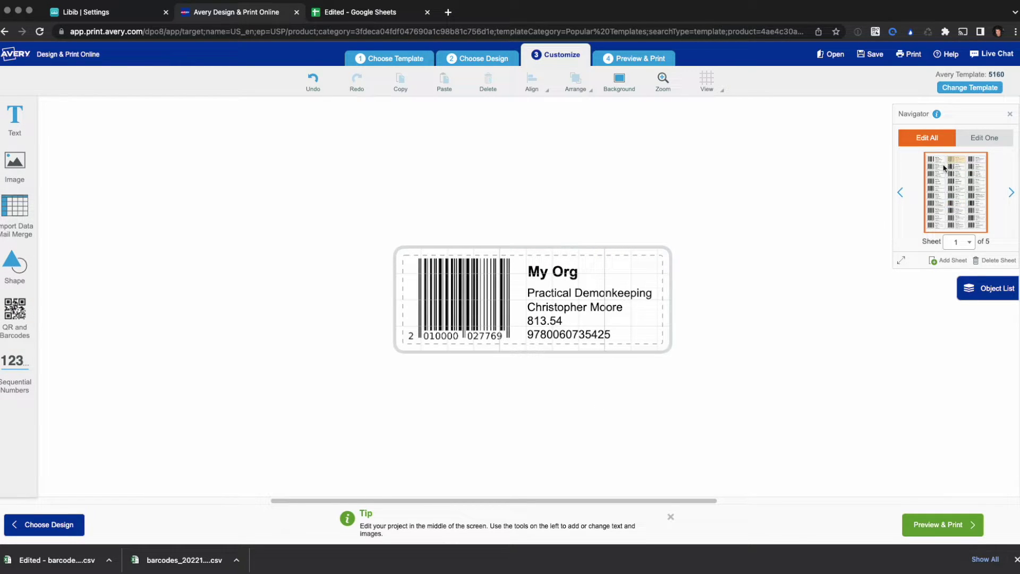
Step: Preview the Proof: A Play label again, then return to the Choose Template step
click(932, 182)
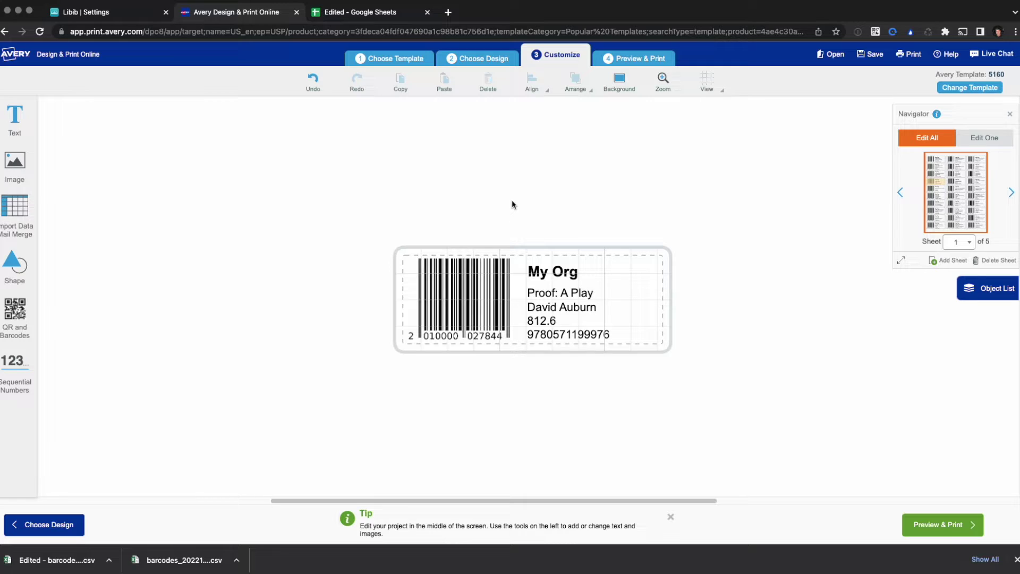
click(404, 58)
Step: Start a new Avery Presta 94203 project with the tall blank label design
click(647, 321)
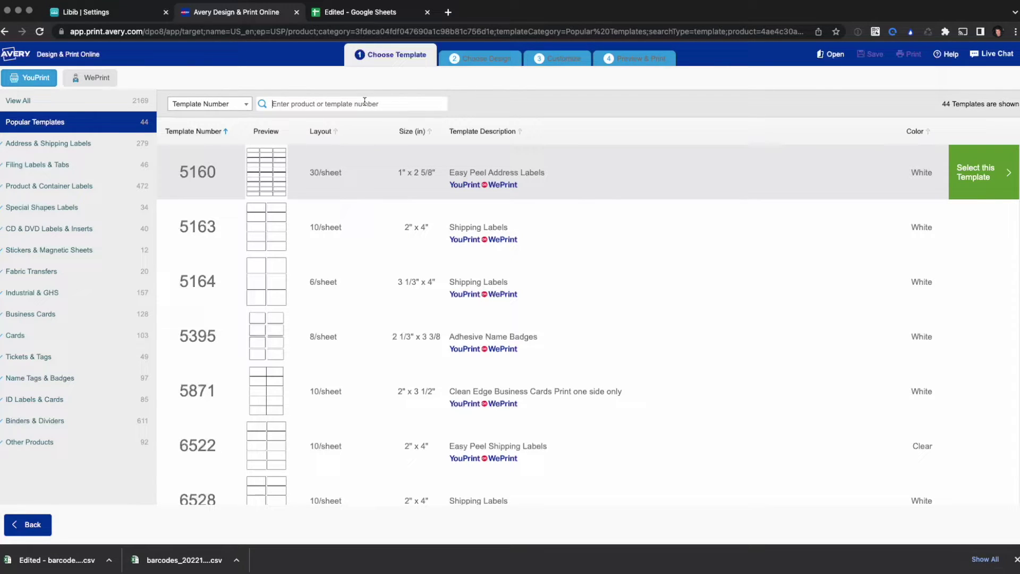
text(94203)
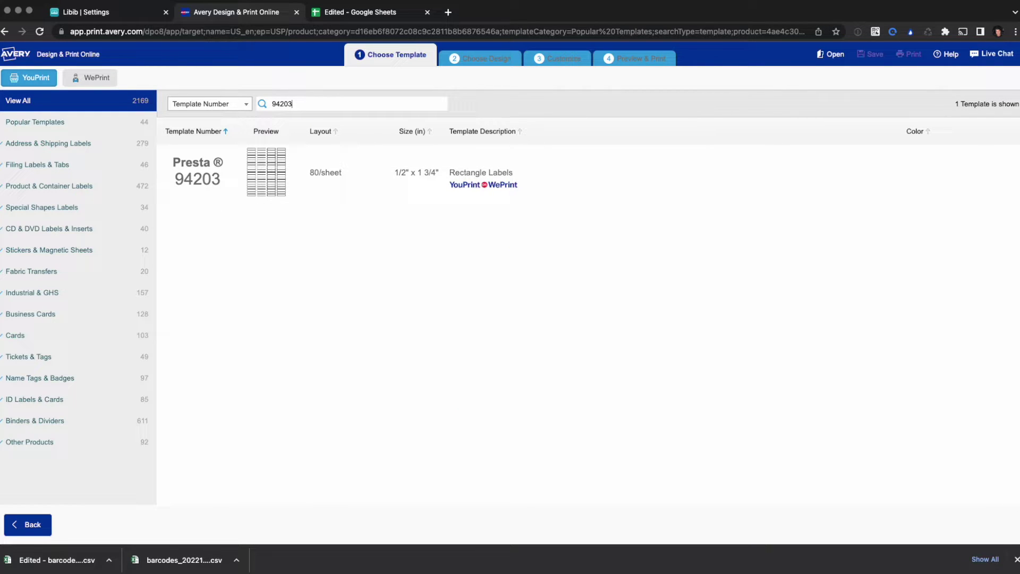
click(278, 172)
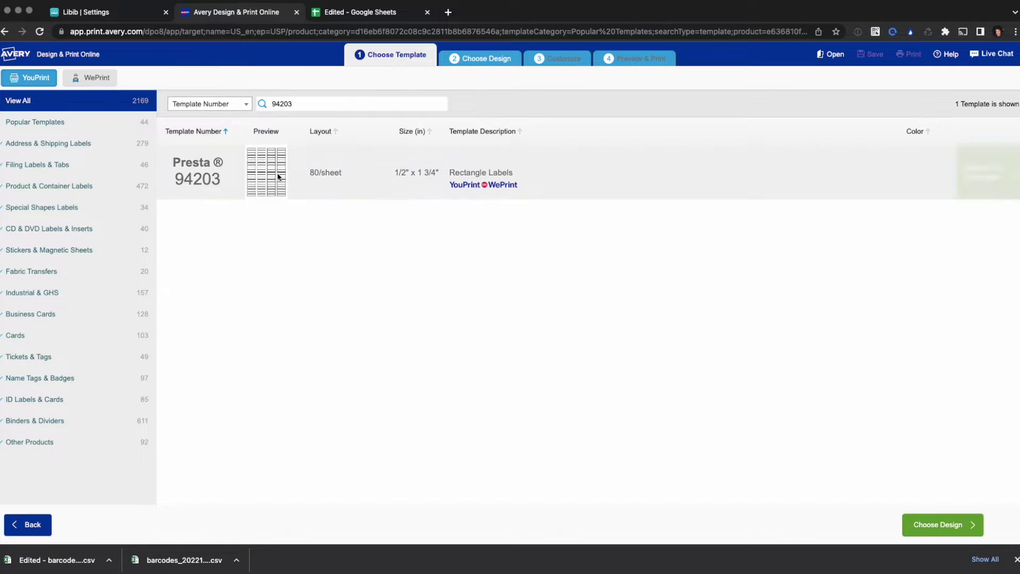
click(987, 176)
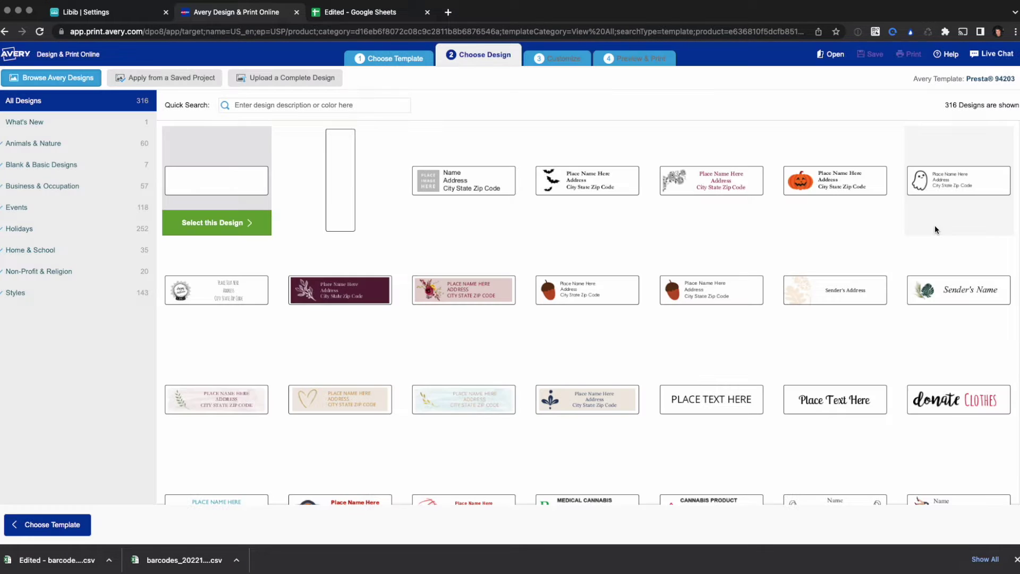
click(361, 162)
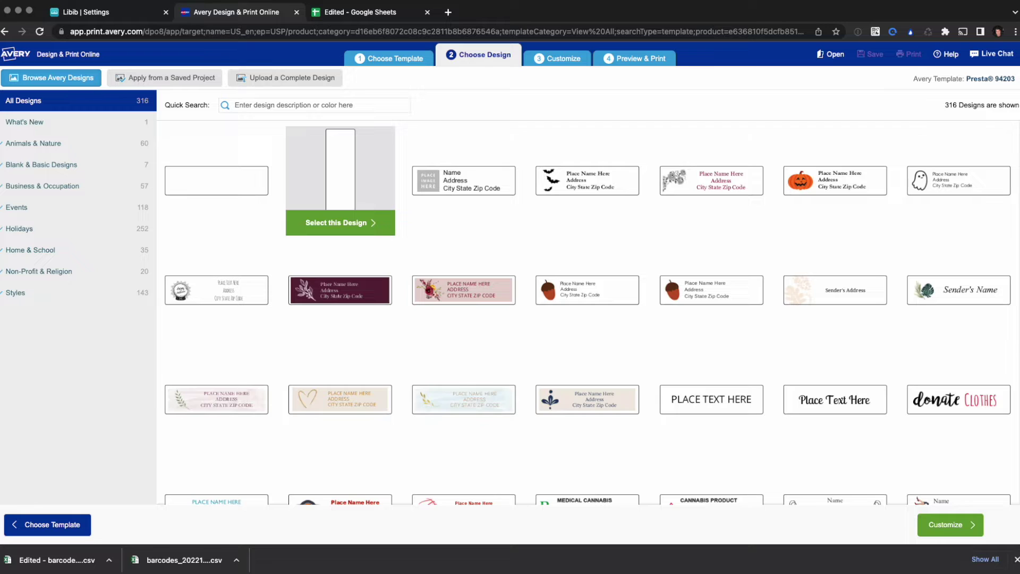
click(351, 223)
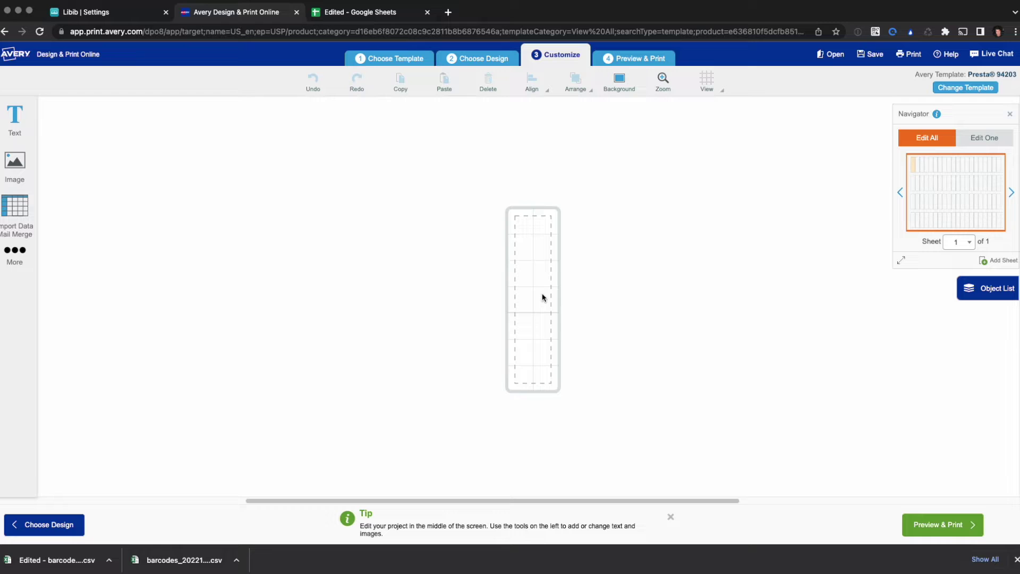
Step: Start a spreadsheet-driven barcode and load the edited barcodes CSV
click(15, 253)
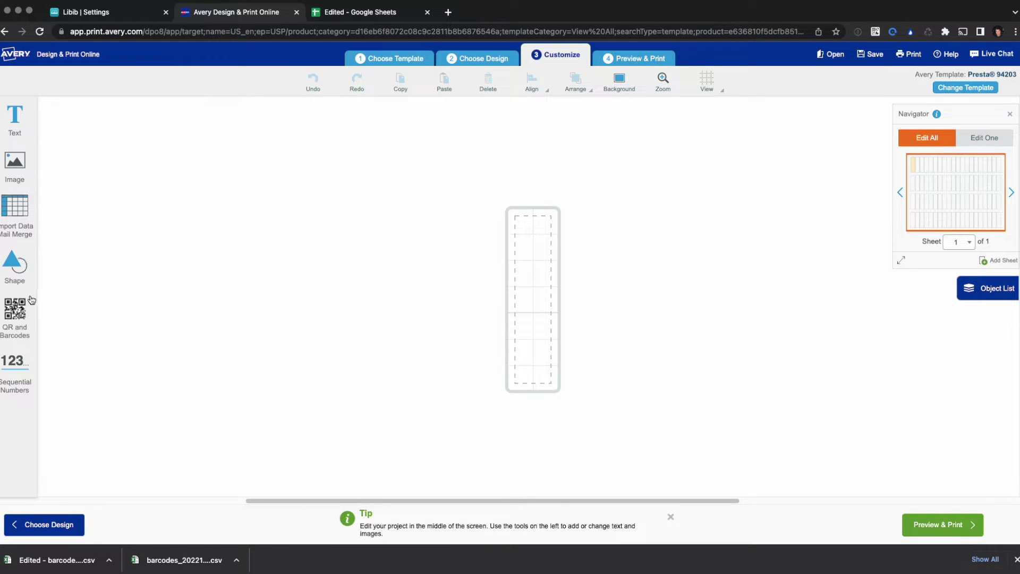
click(15, 313)
click(88, 122)
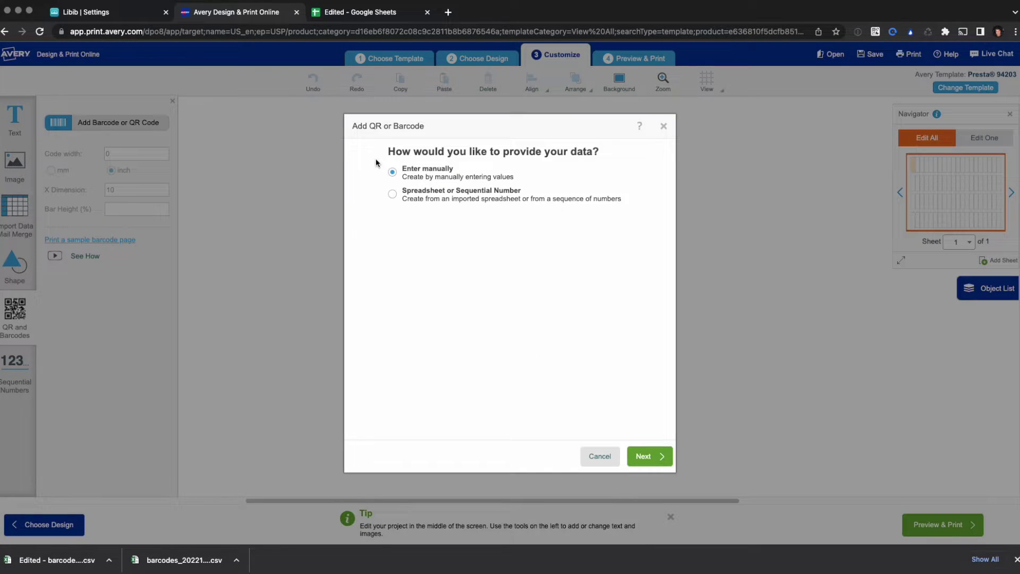
click(448, 192)
click(661, 459)
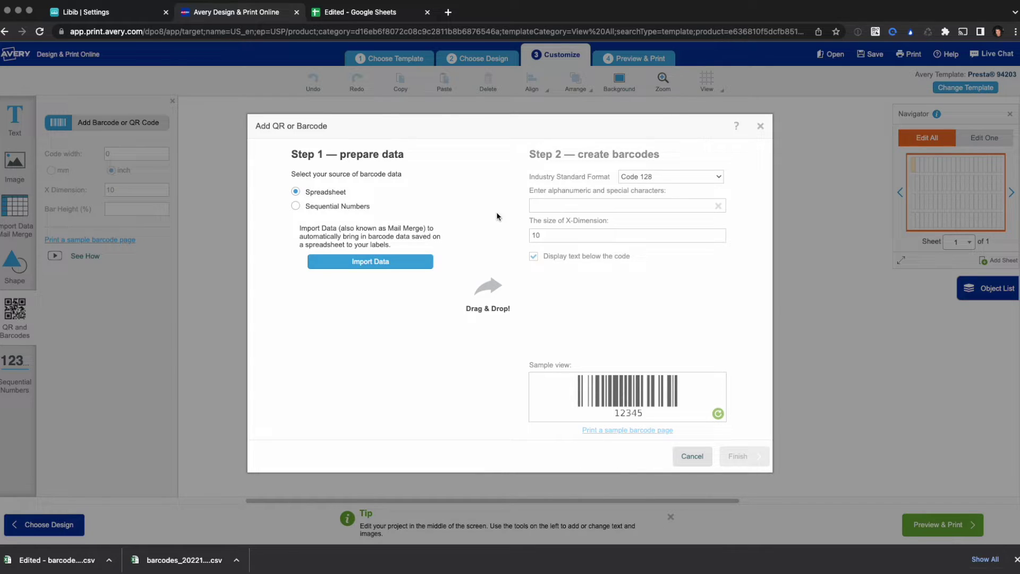
click(375, 257)
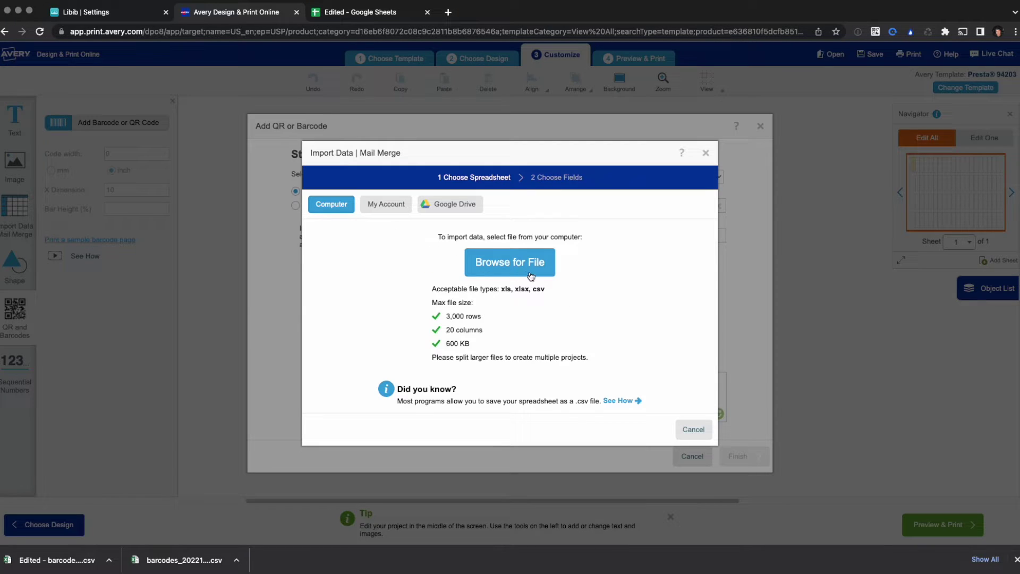
click(530, 275)
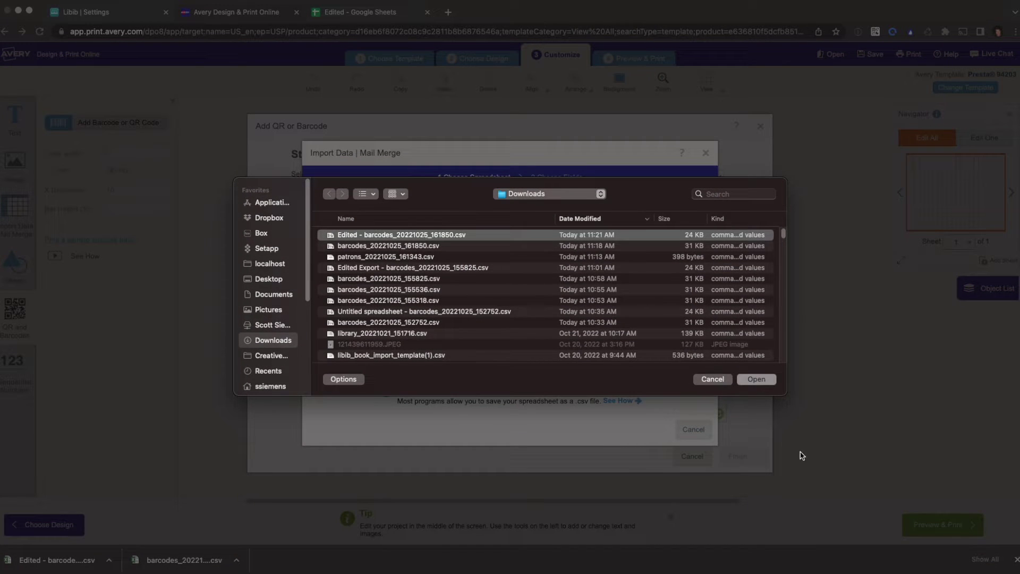
click(764, 382)
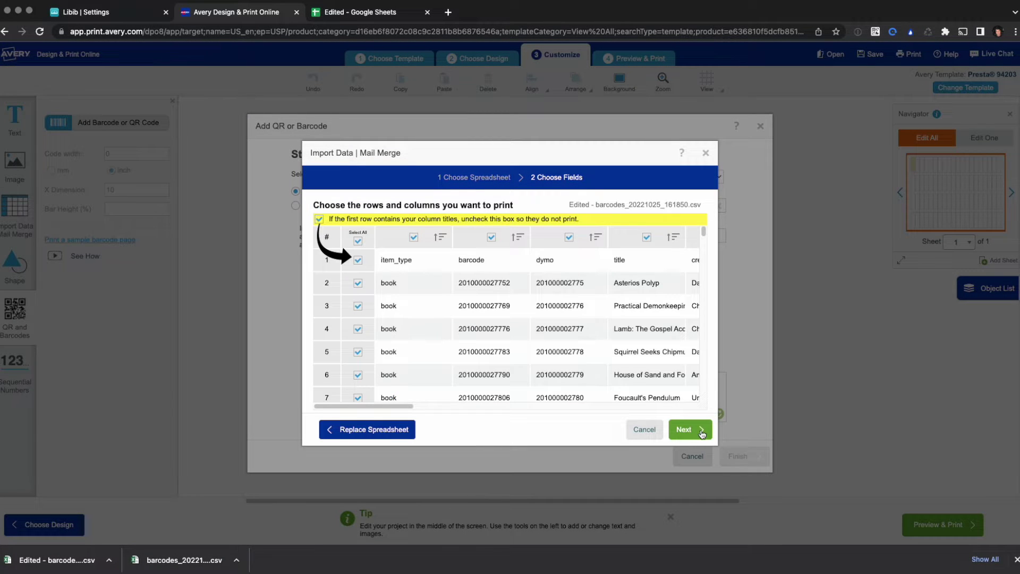
Step: Exclude the header row and merge only the Asterios Polyp and Practical Demonkeeping rows
click(318, 219)
click(364, 245)
click(358, 283)
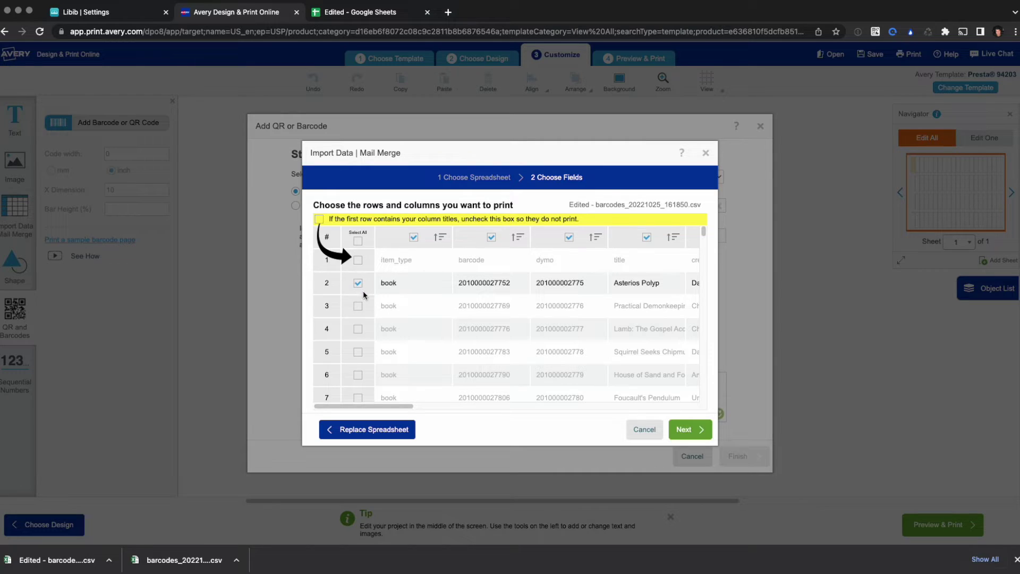
click(358, 306)
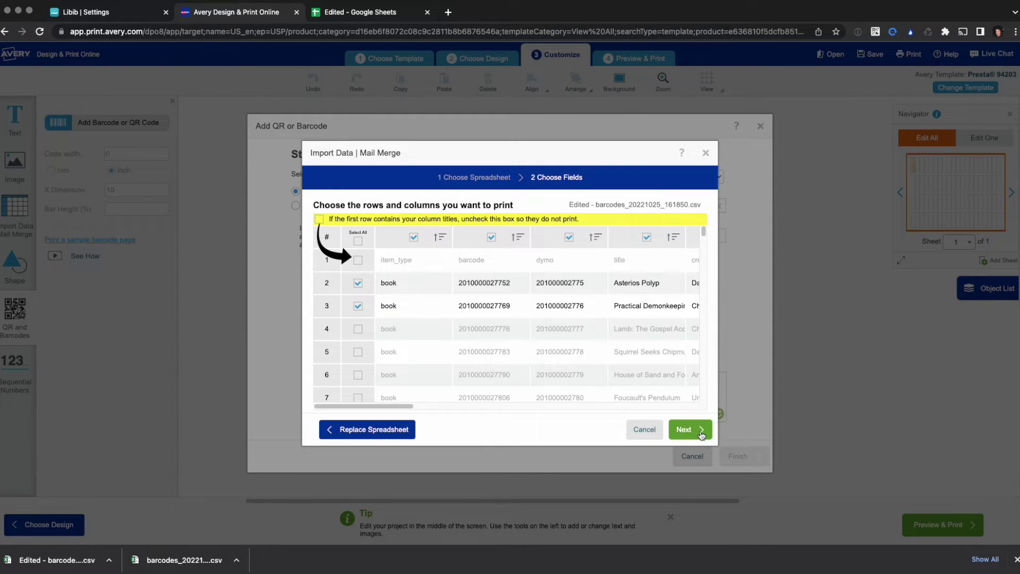
click(701, 430)
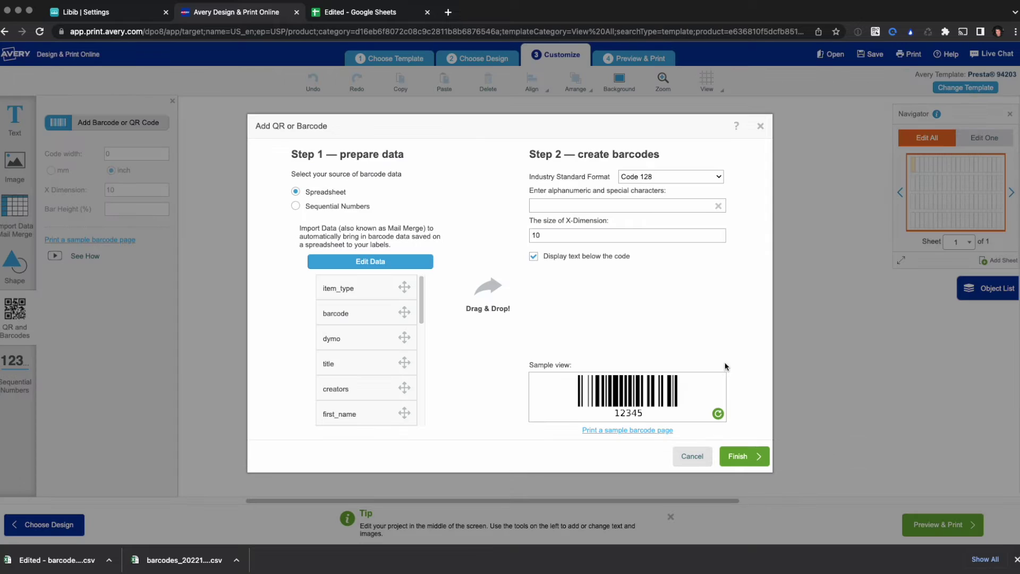
Step: Make it a QRCode encoding the barcode field and move it to the label's top
click(641, 179)
click(619, 325)
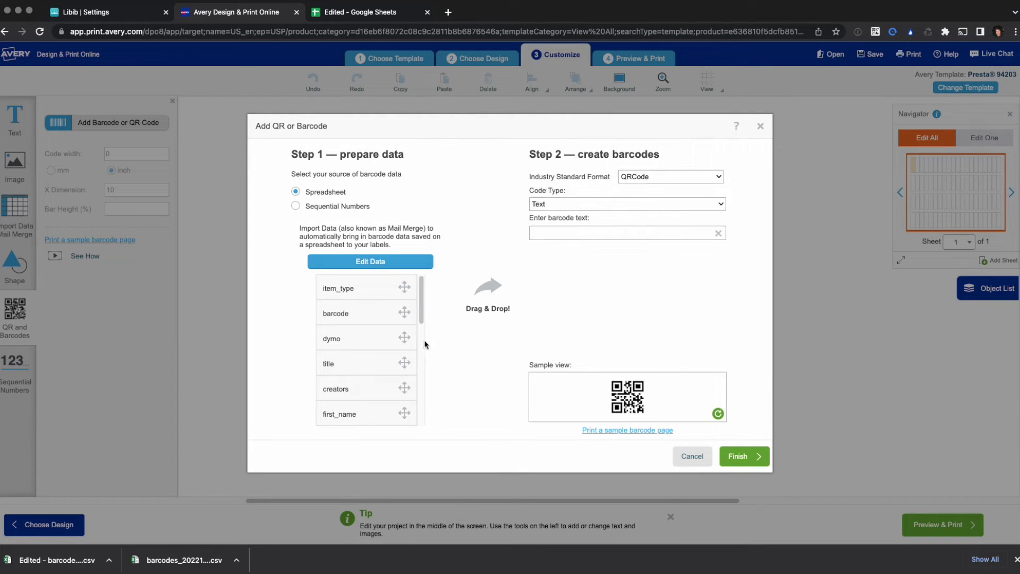
drag(339, 313, 610, 237)
click(755, 458)
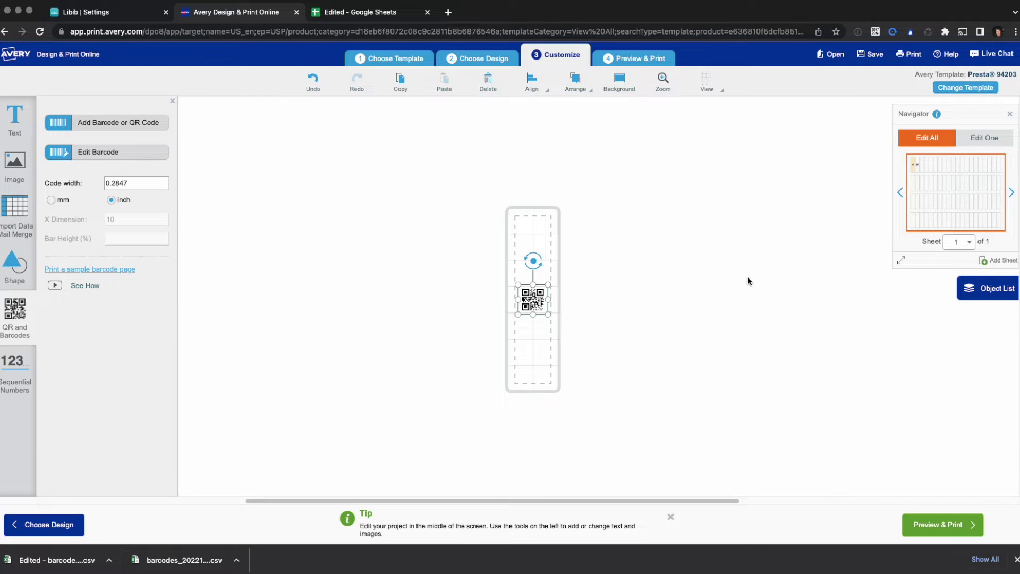
click(916, 165)
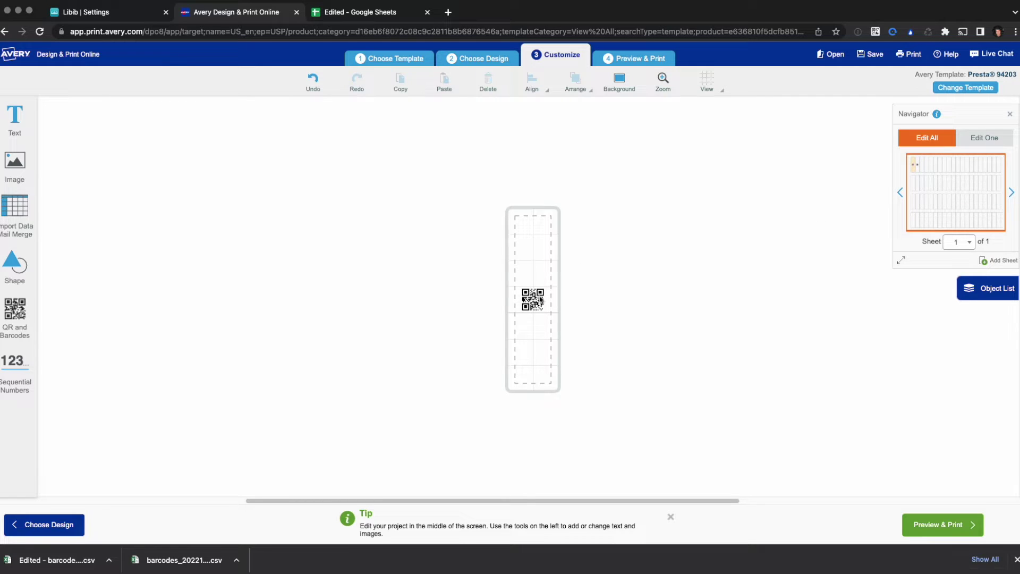
drag(542, 300, 533, 231)
click(629, 260)
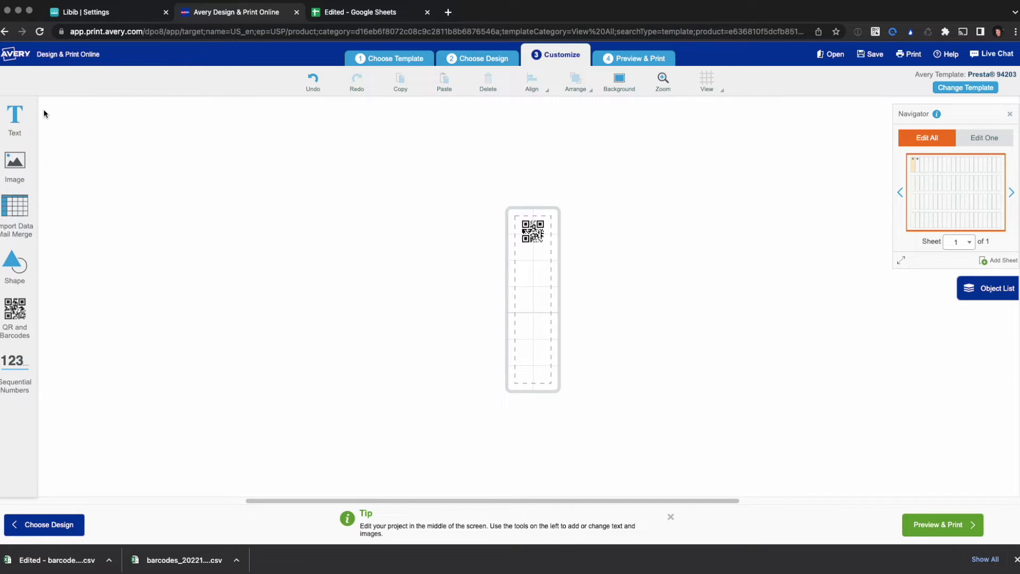
Step: Merge the title, creators and ddc fields into a text block on the label (e.g. Asterios Polyp, 741.5973)
click(16, 210)
click(136, 144)
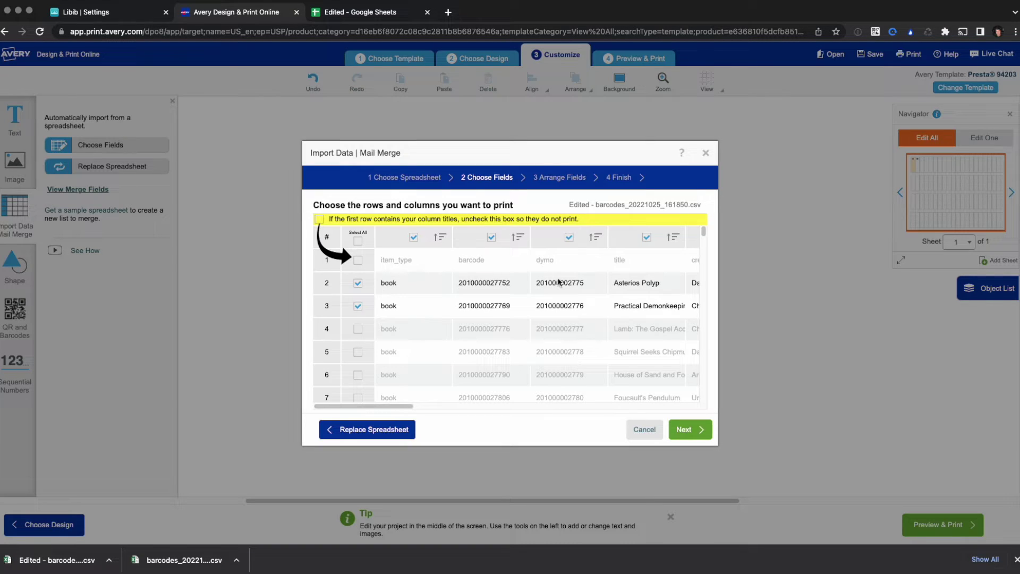
click(707, 433)
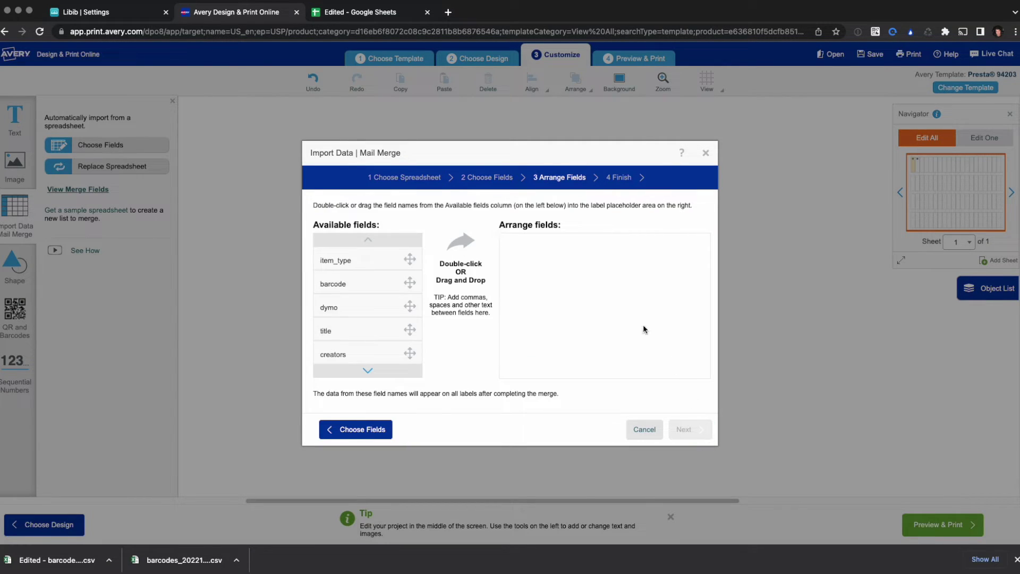
drag(348, 335, 504, 292)
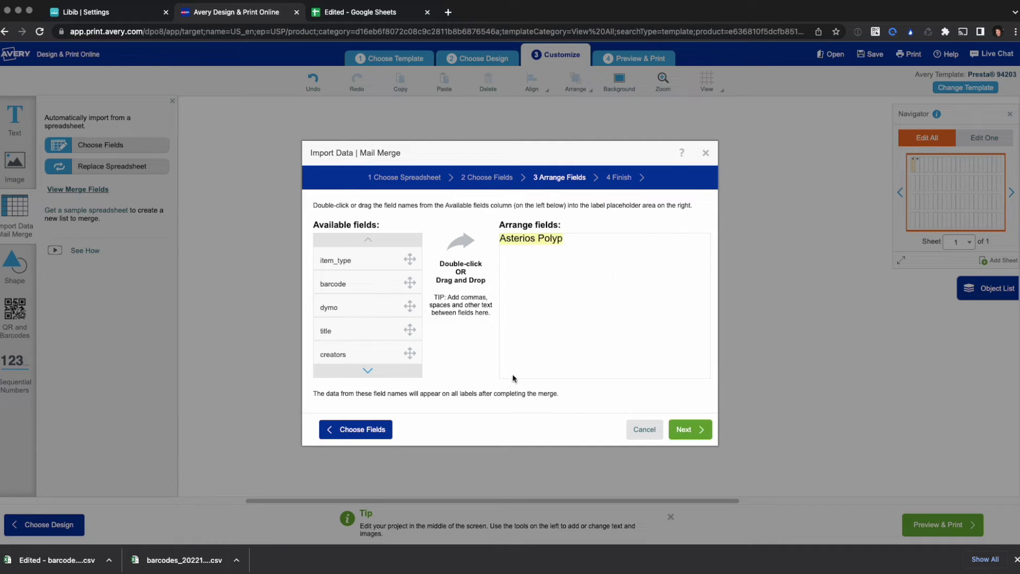
drag(358, 353, 615, 330)
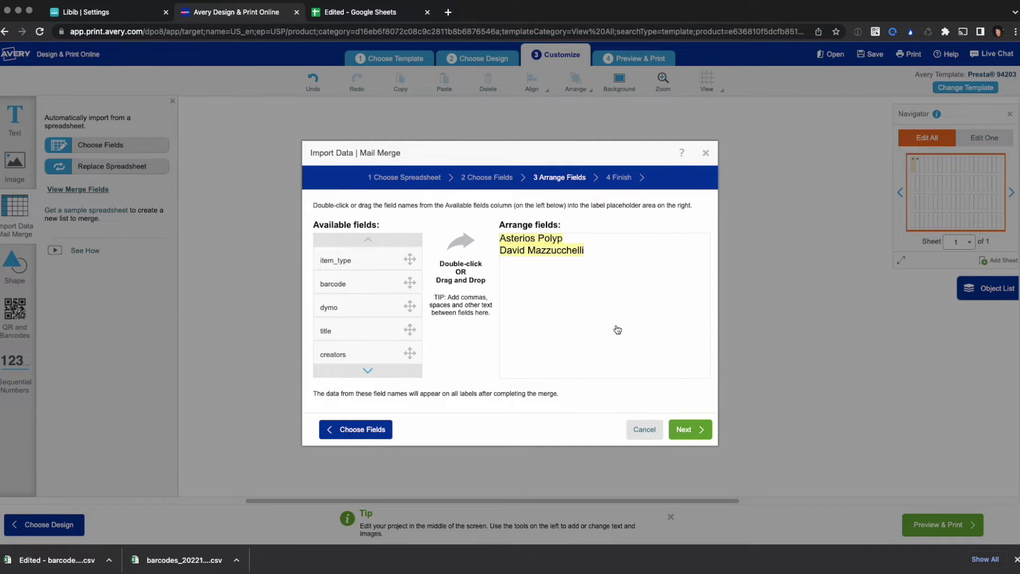
scroll(363, 293, down, 10)
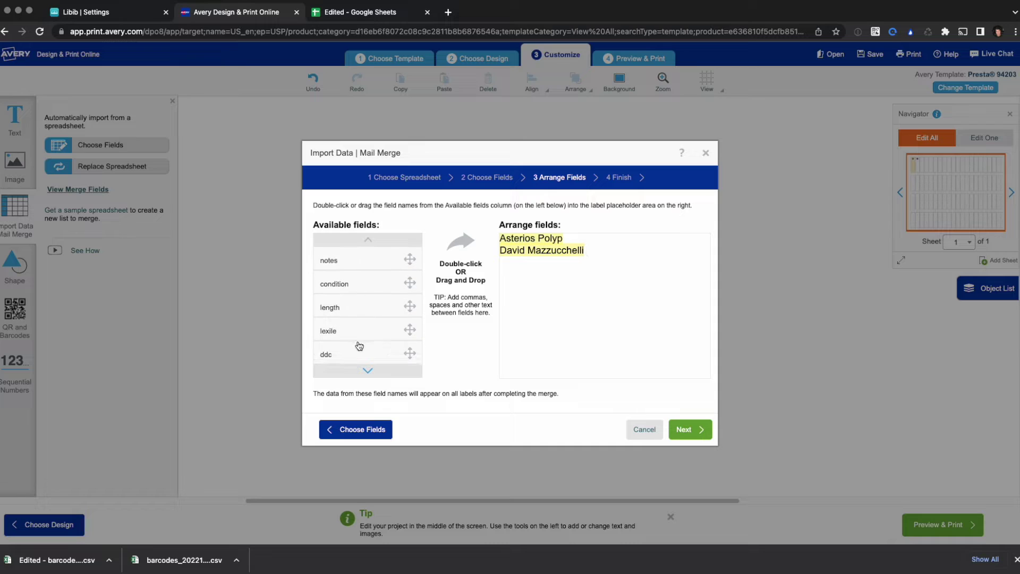
drag(356, 354, 581, 335)
click(695, 429)
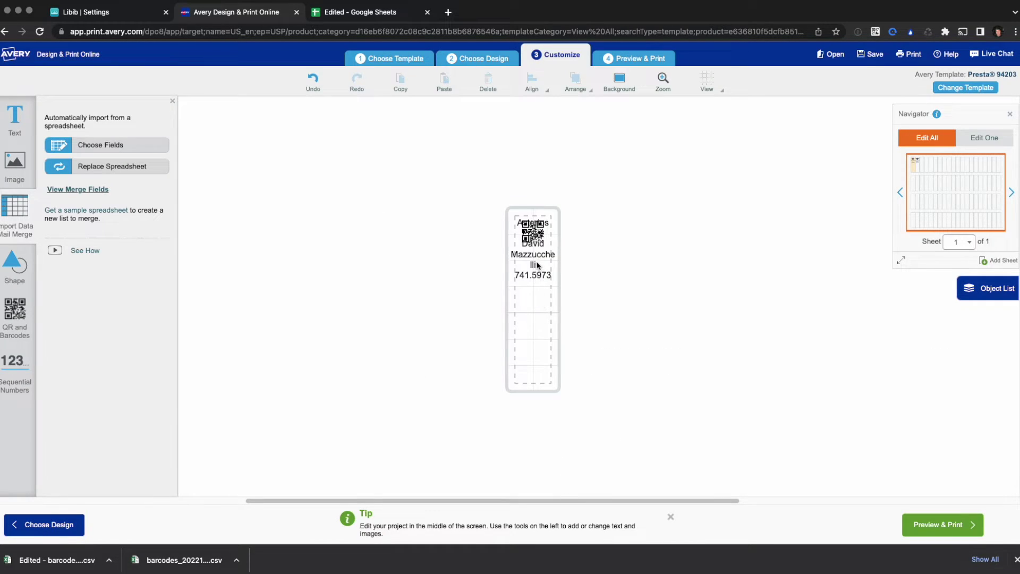
click(536, 274)
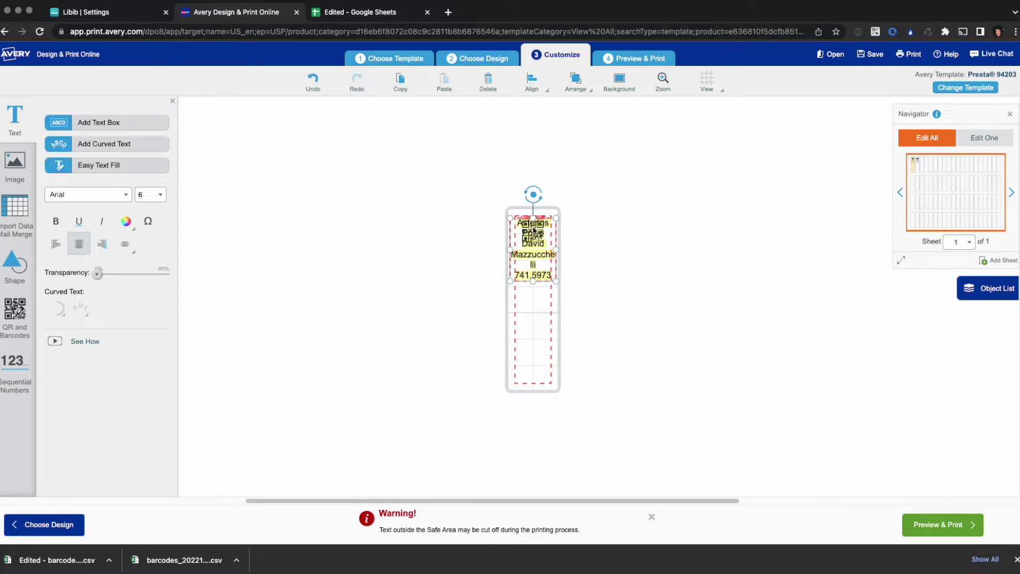
Step: Rotate the merged text vertical and move and resize it into the label's lower half
drag(532, 196, 468, 247)
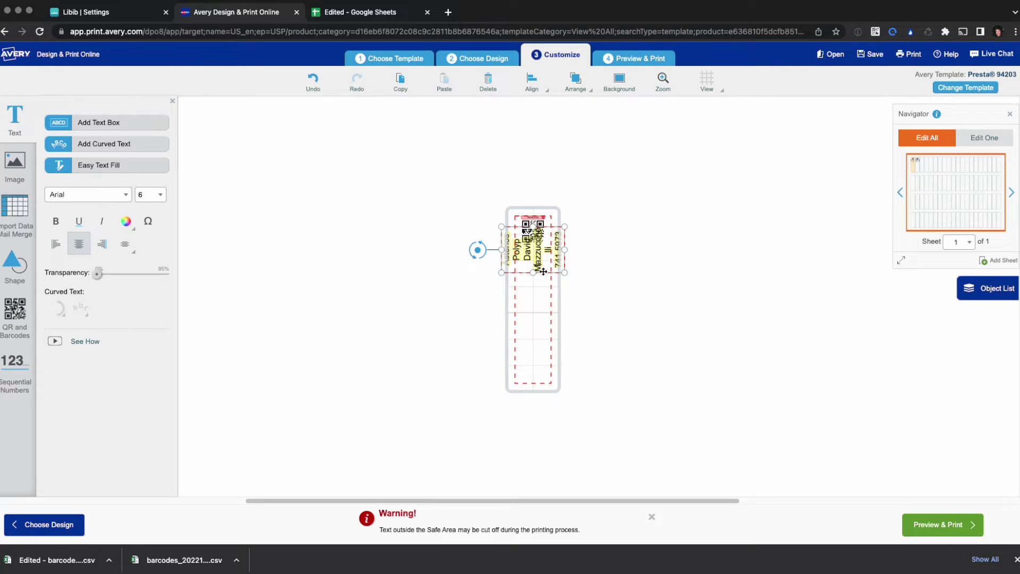
drag(543, 270, 543, 372)
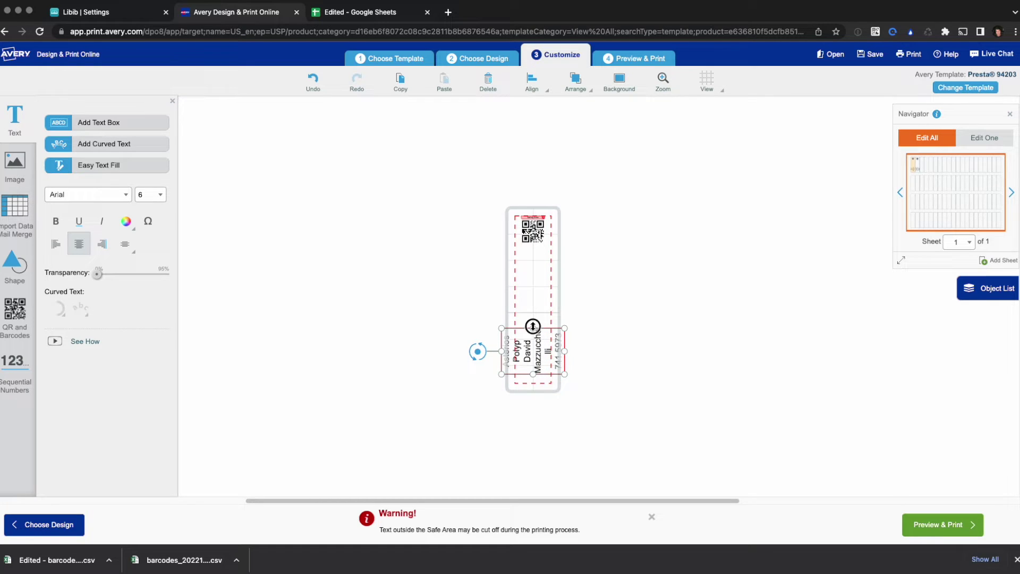
drag(532, 330, 533, 252)
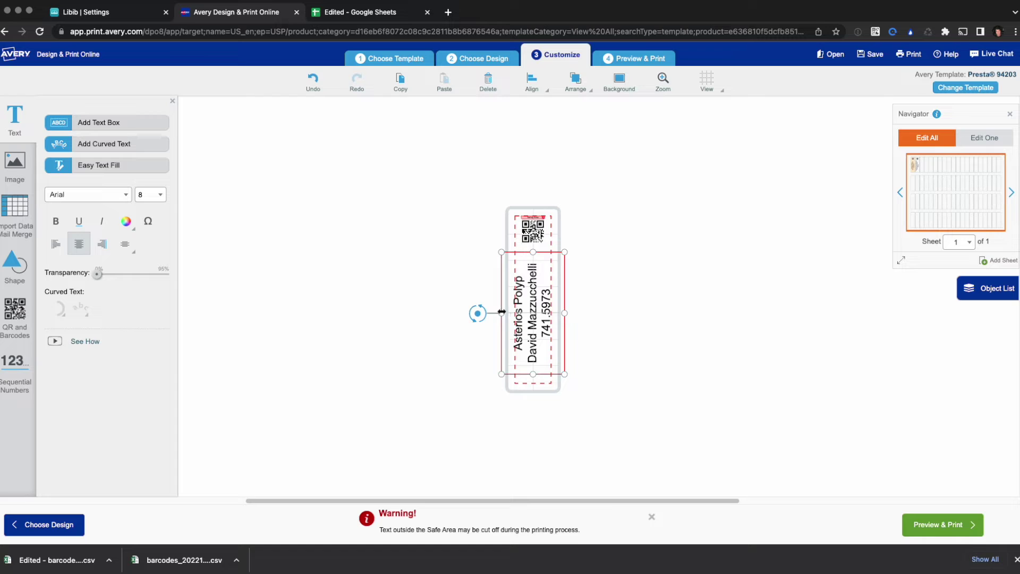
drag(501, 313, 554, 313)
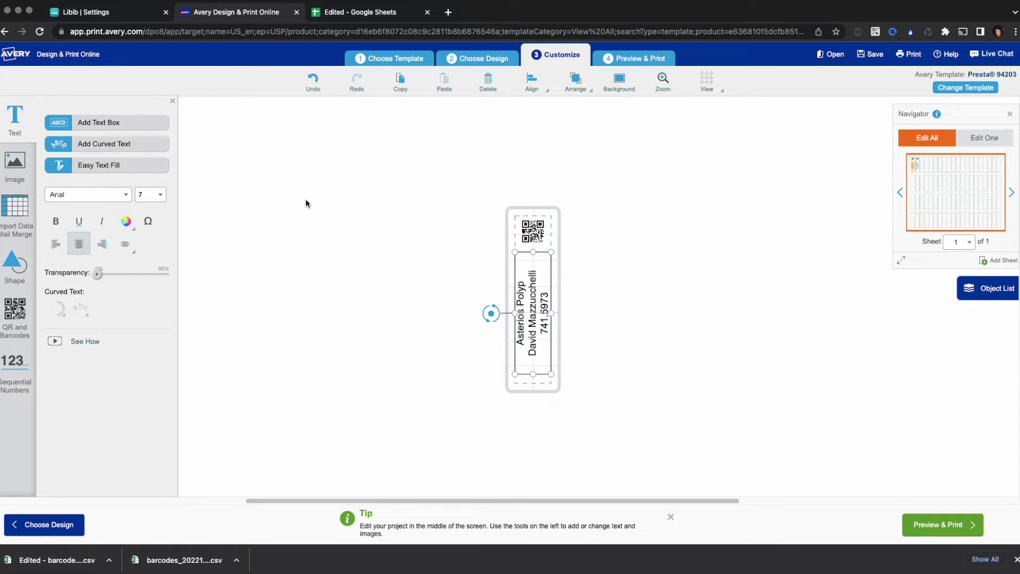
Step: Left-align the merged text at font size 5, then preview the Practical Demonkeeping label
click(57, 250)
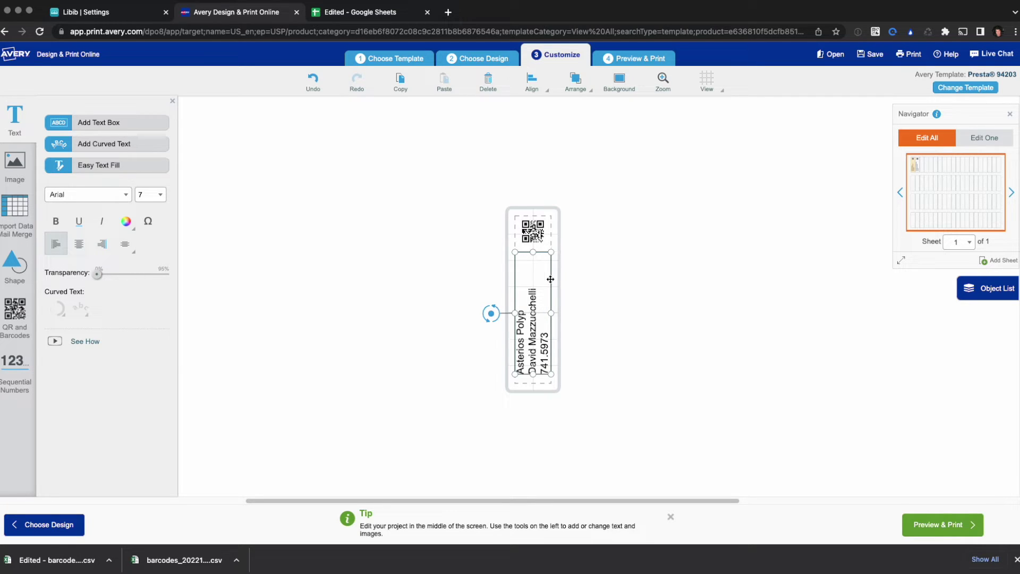
click(150, 196)
click(159, 195)
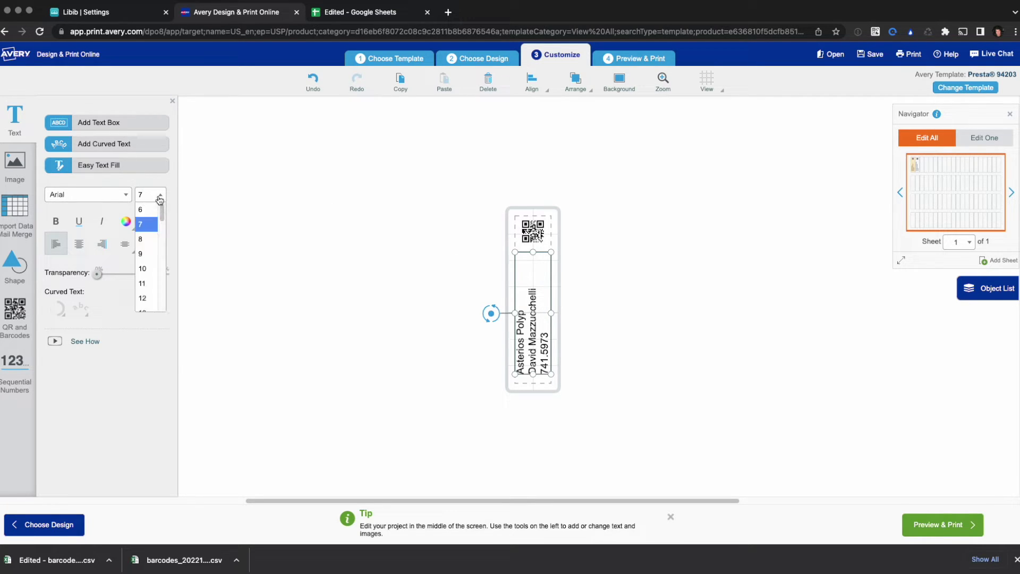
click(122, 192)
key(BackSpace)
text(5)
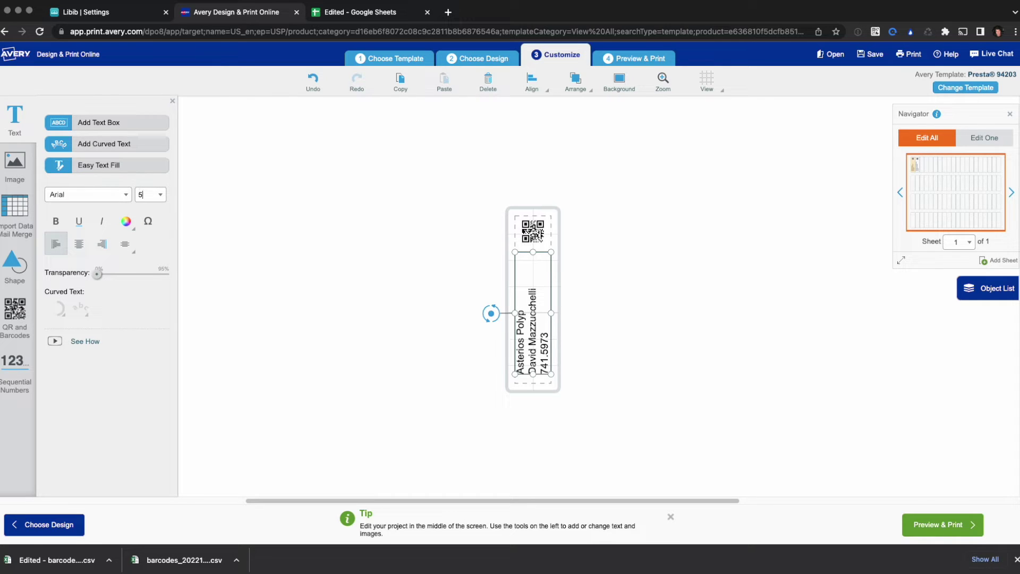
click(693, 295)
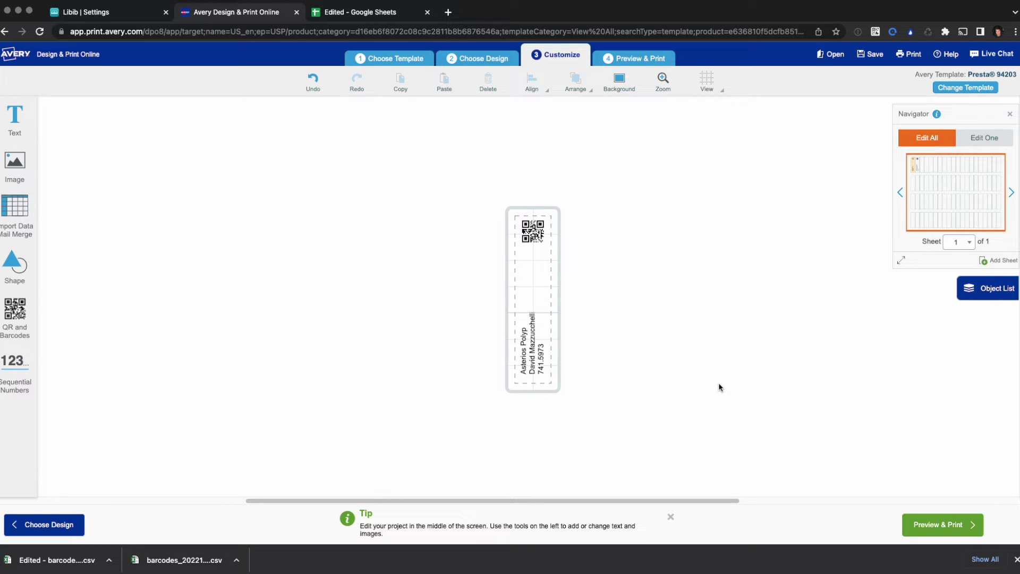
click(918, 166)
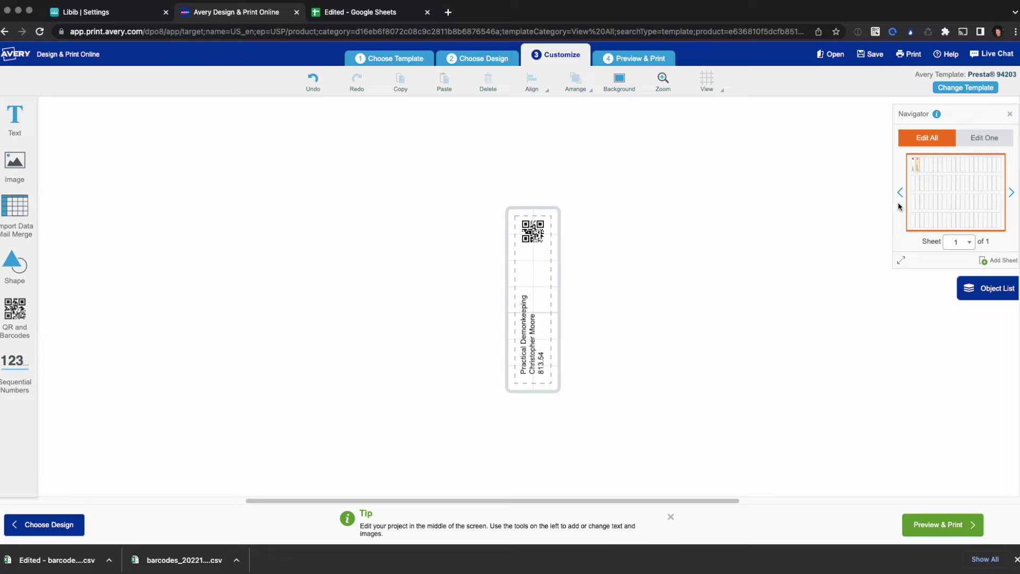
Step: Start a blank 8371 'Business Cards, Wide Print both sides' project, then switch to Libib's settings
click(395, 59)
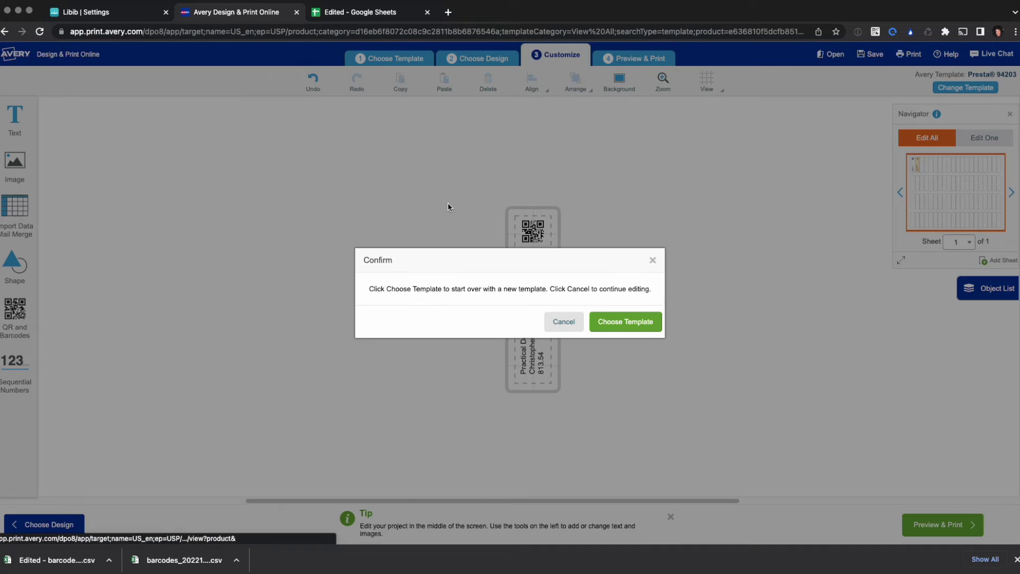
click(640, 322)
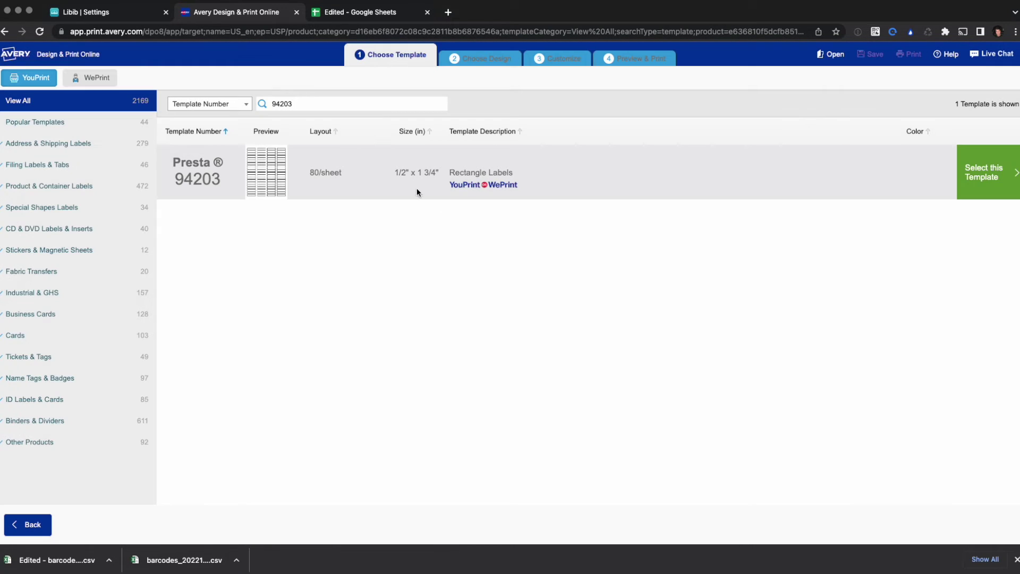
triple_click(329, 100)
text(8371)
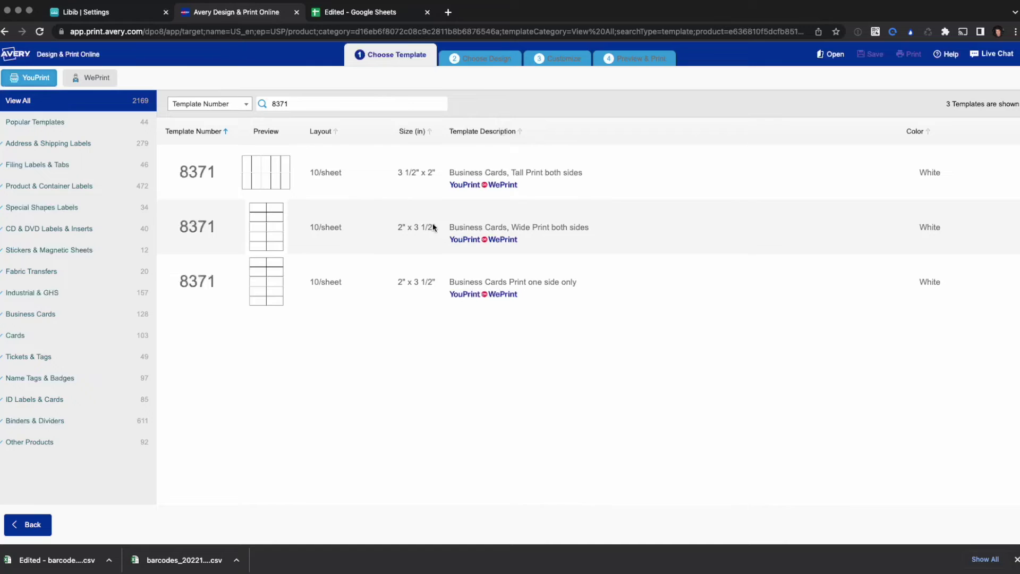
click(728, 222)
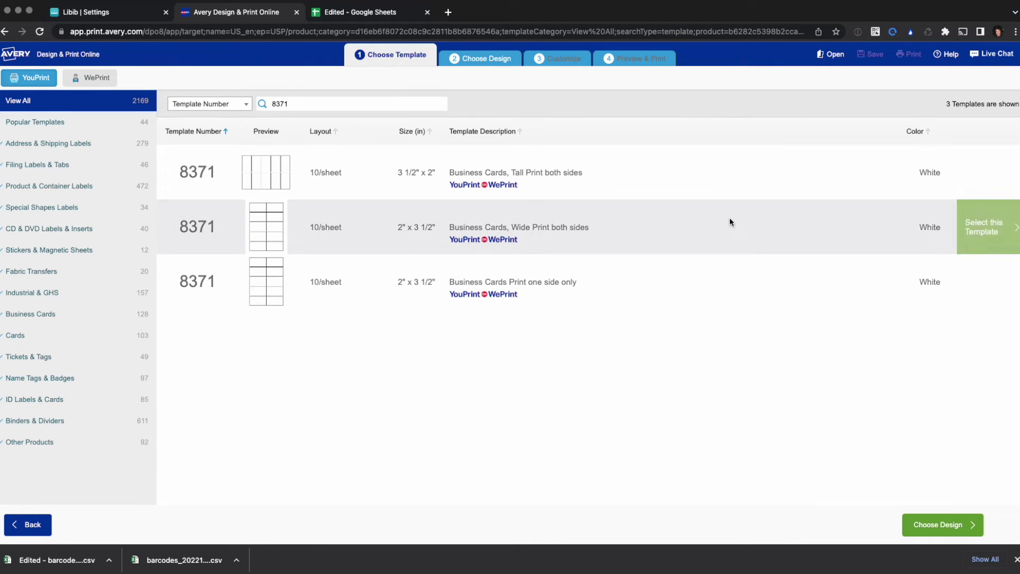
click(996, 227)
click(221, 225)
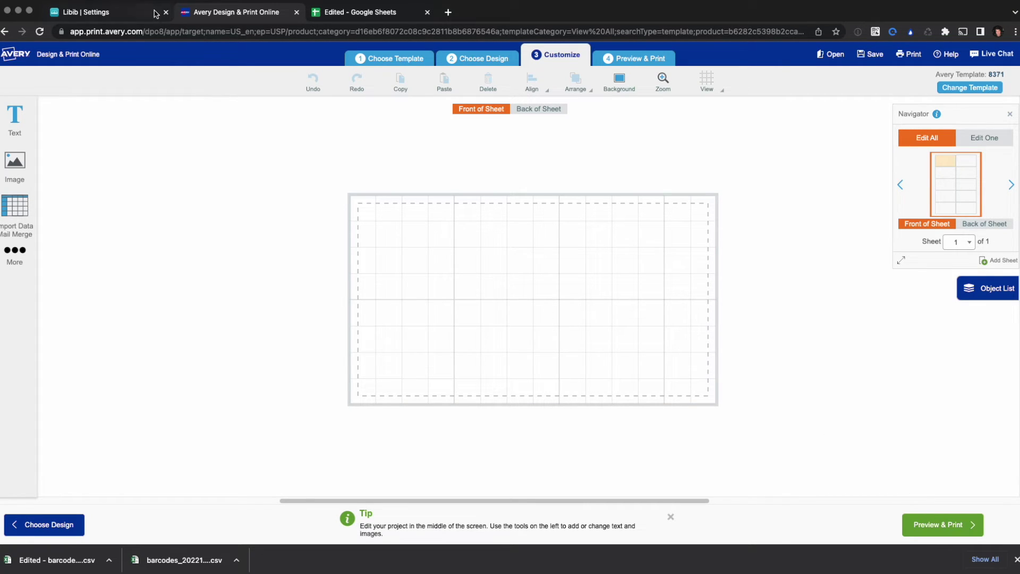
click(134, 10)
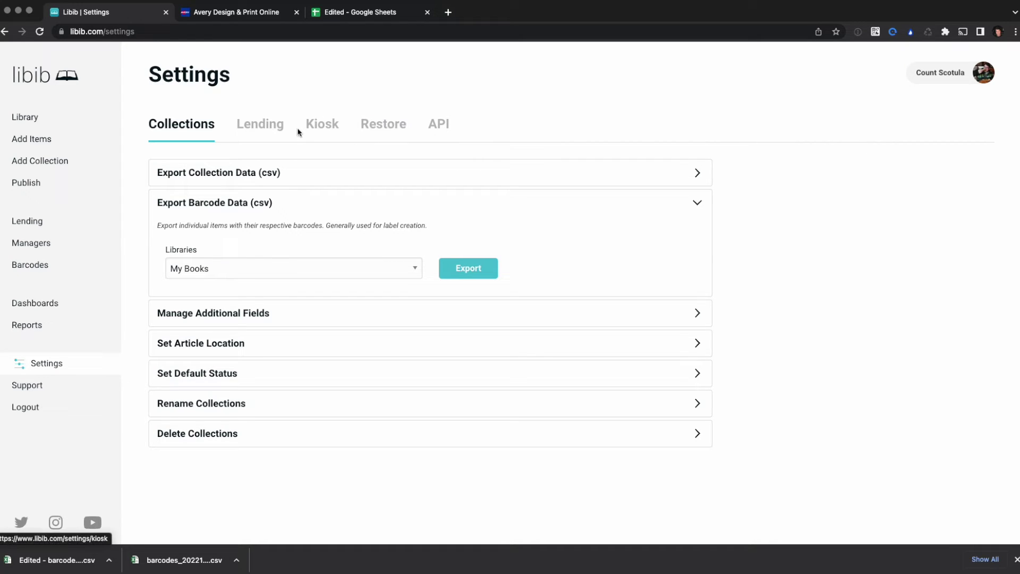
Step: Export Libib's patron data as CSV from Lending settings and return to the Avery editor
click(277, 129)
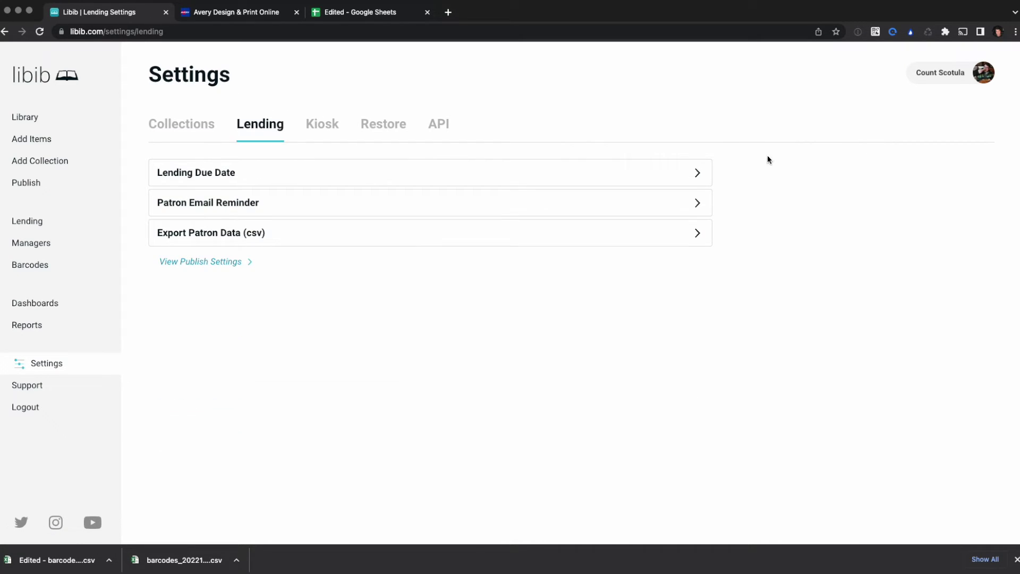
click(406, 234)
click(209, 282)
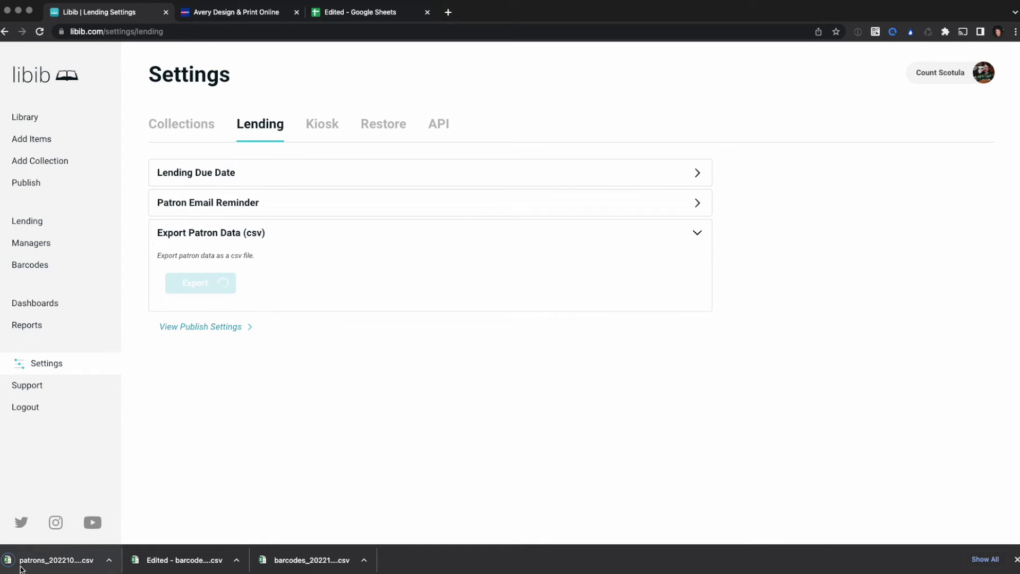
click(250, 12)
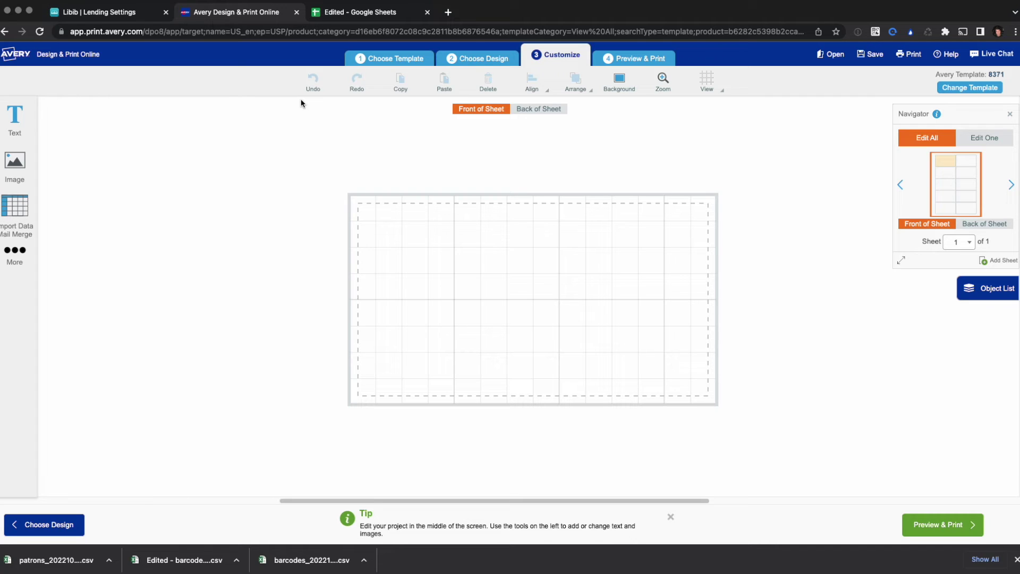
Step: Load patrons_20221025_162642.csv for the mail merge, excluding the header row
click(19, 208)
click(99, 136)
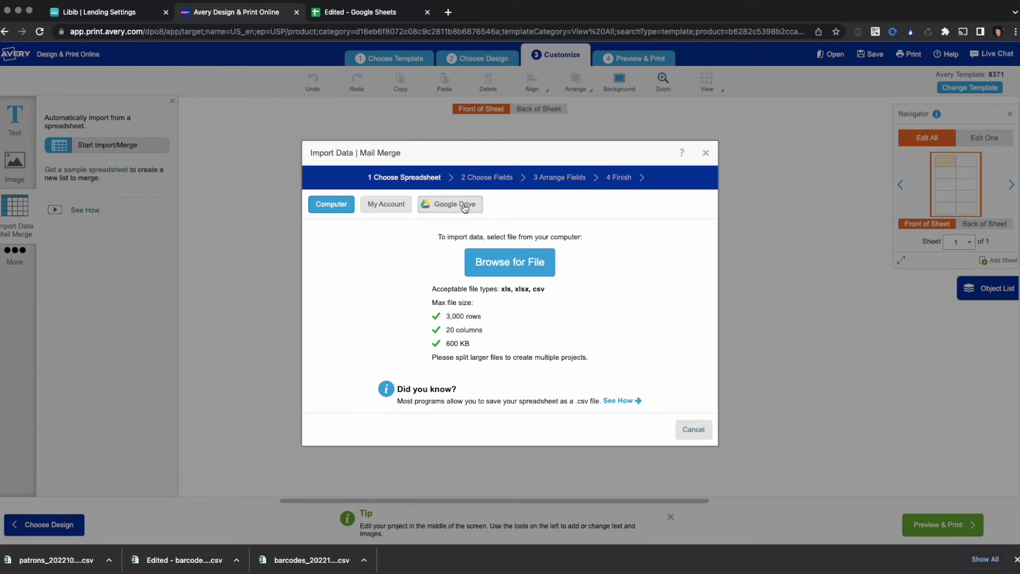
click(509, 258)
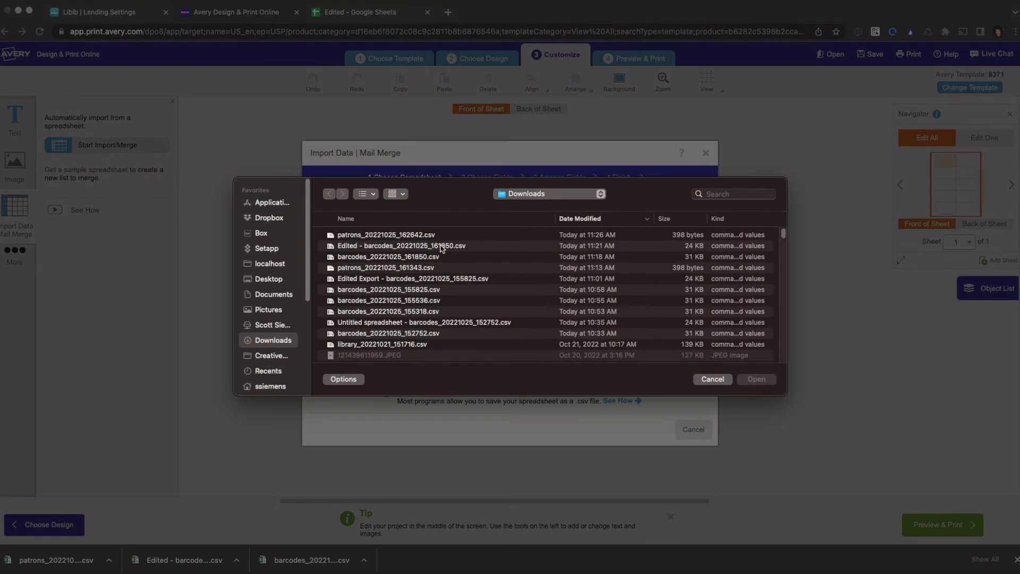
click(410, 234)
click(755, 379)
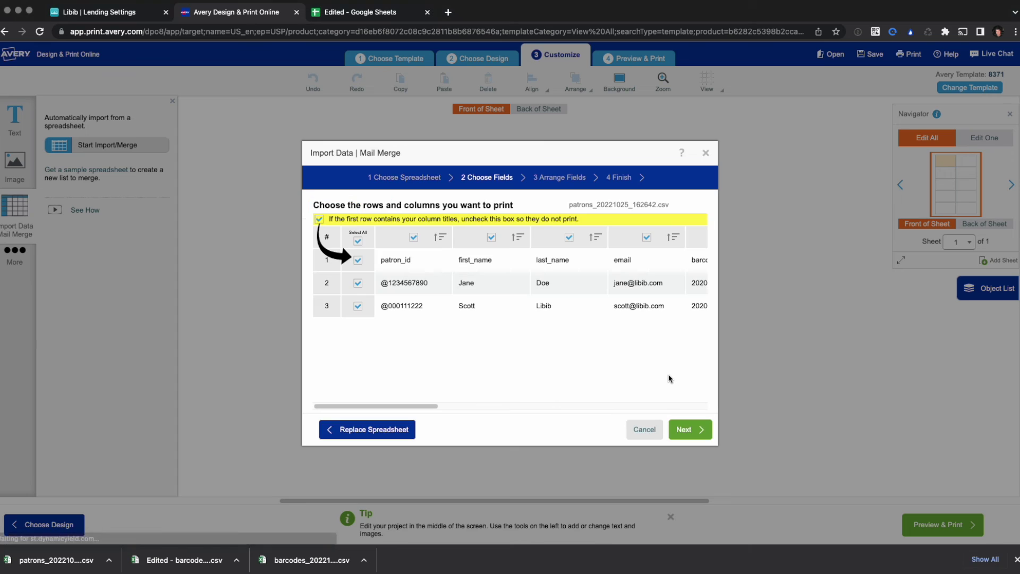
click(318, 219)
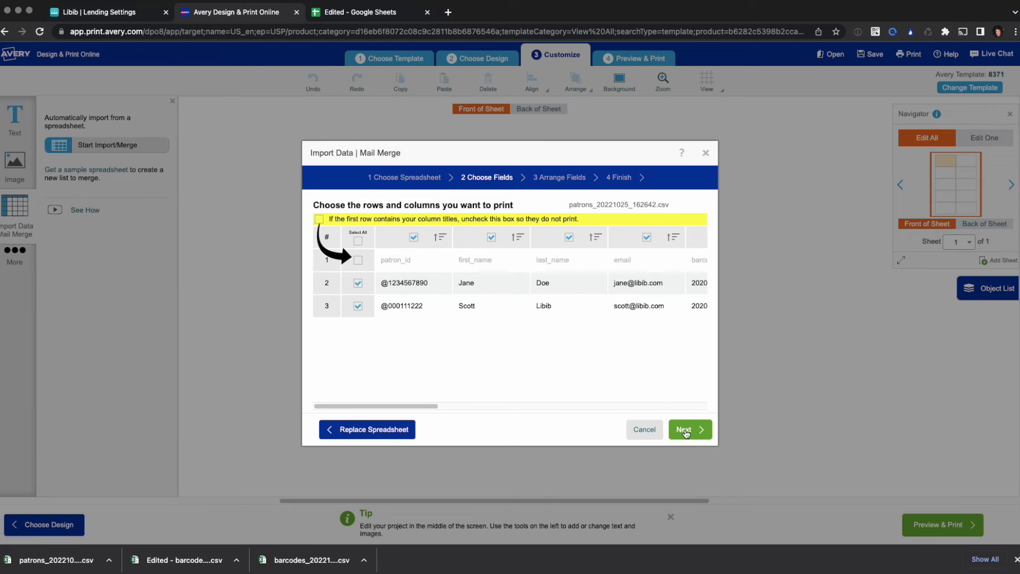
click(686, 433)
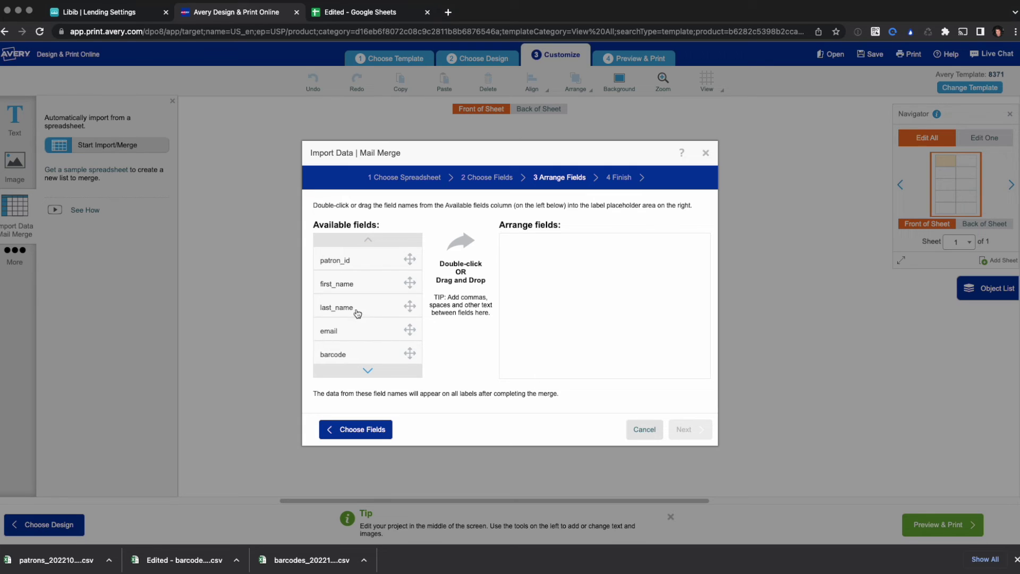
Step: Arrange first_name and last_name on one line with email and barcode below, and finish the merge
drag(363, 283, 587, 271)
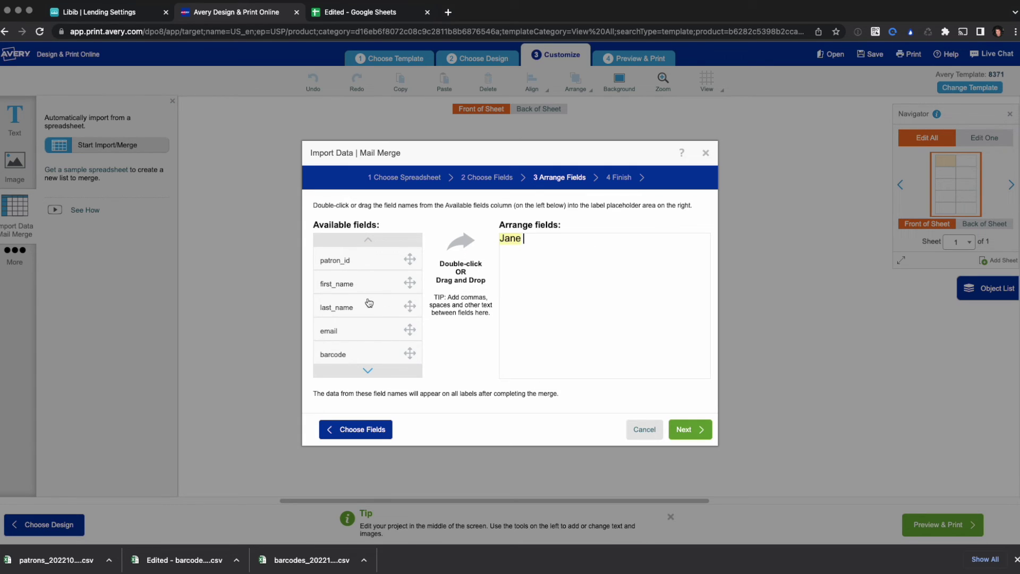
drag(372, 307, 589, 314)
key(BackSpace)
drag(340, 330, 569, 310)
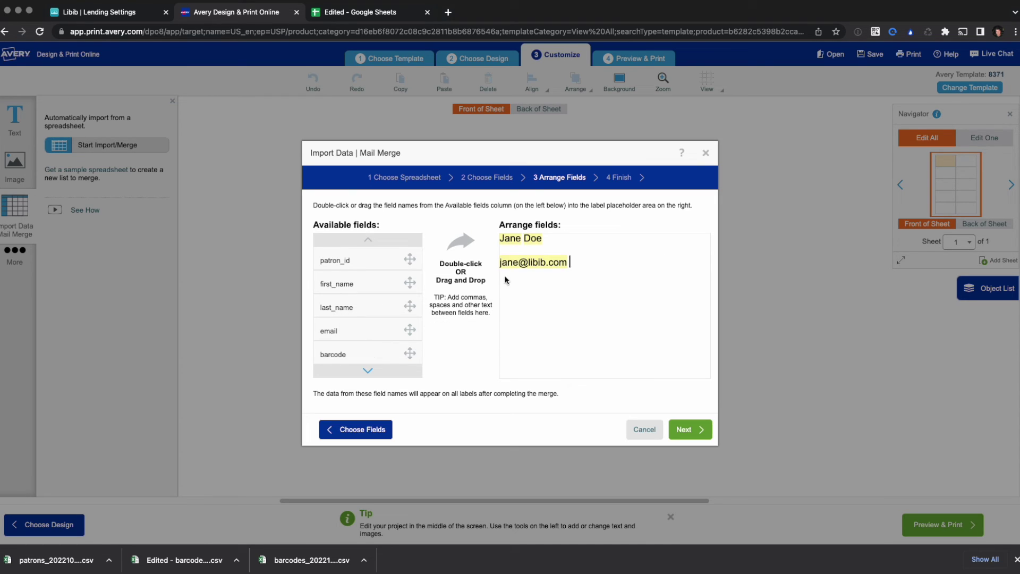
key(BackSpace)
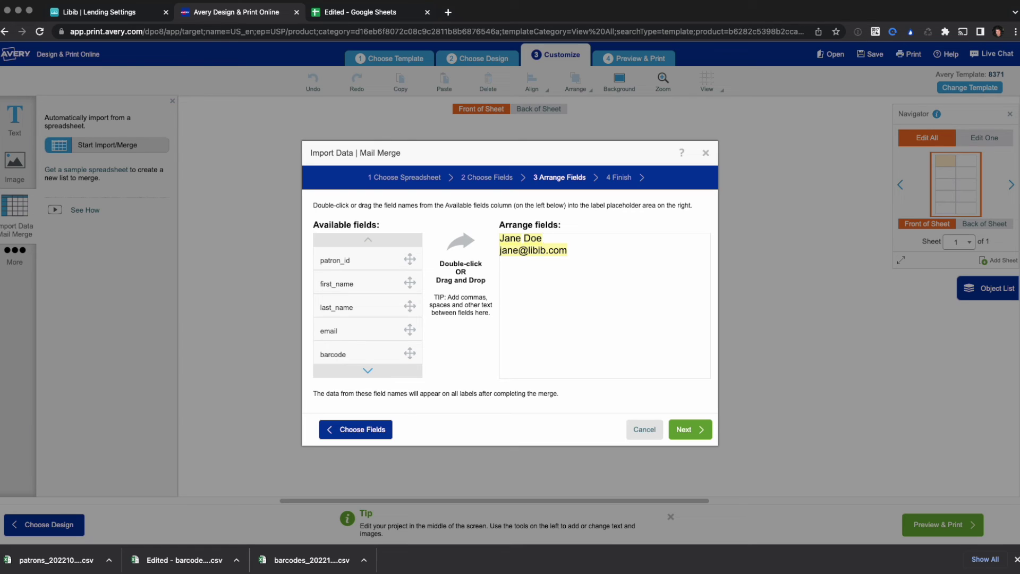
drag(365, 347, 574, 311)
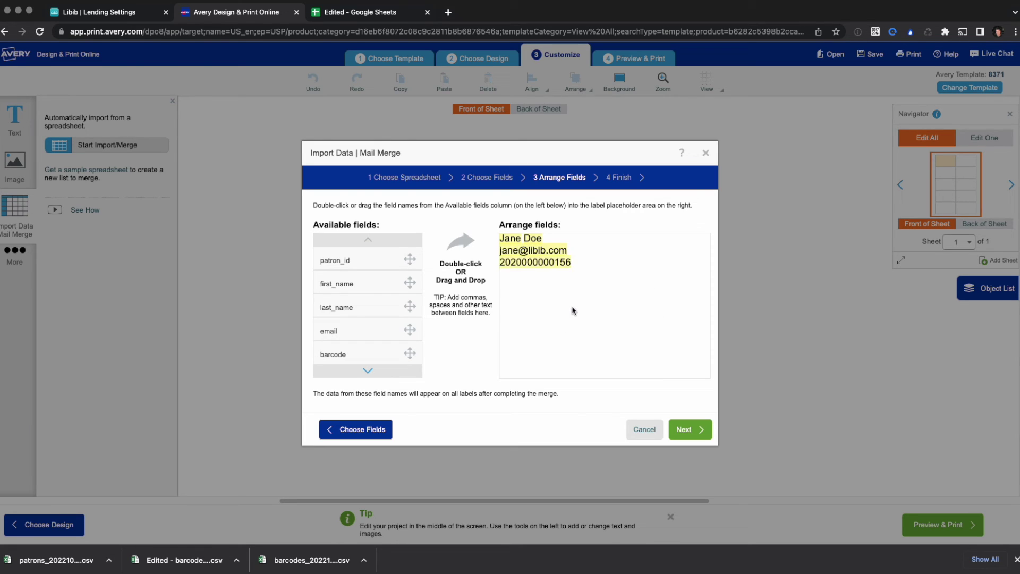
click(702, 430)
click(667, 427)
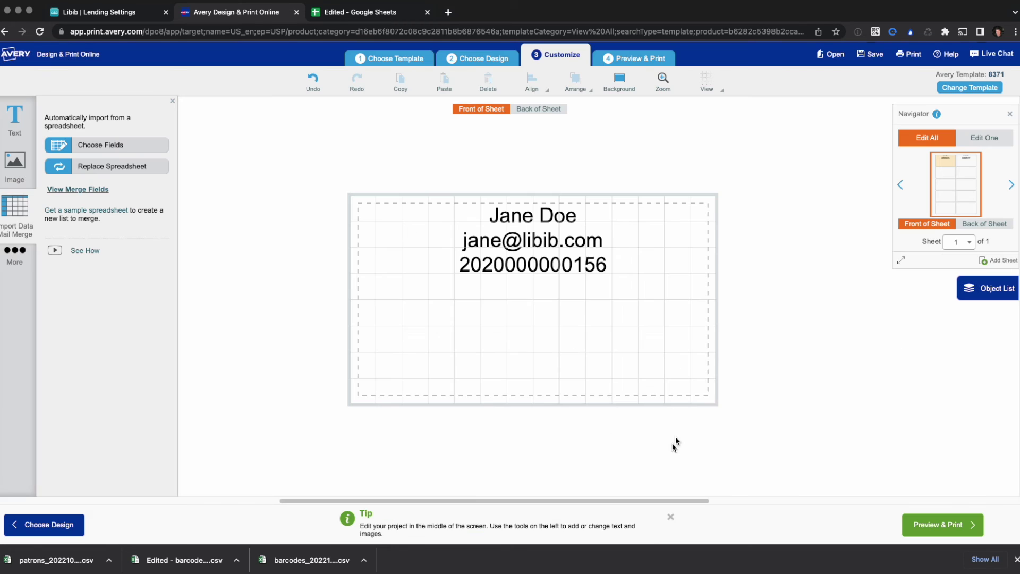
Step: Add a 'My Org' text box to the back of the 8371 cards
click(961, 164)
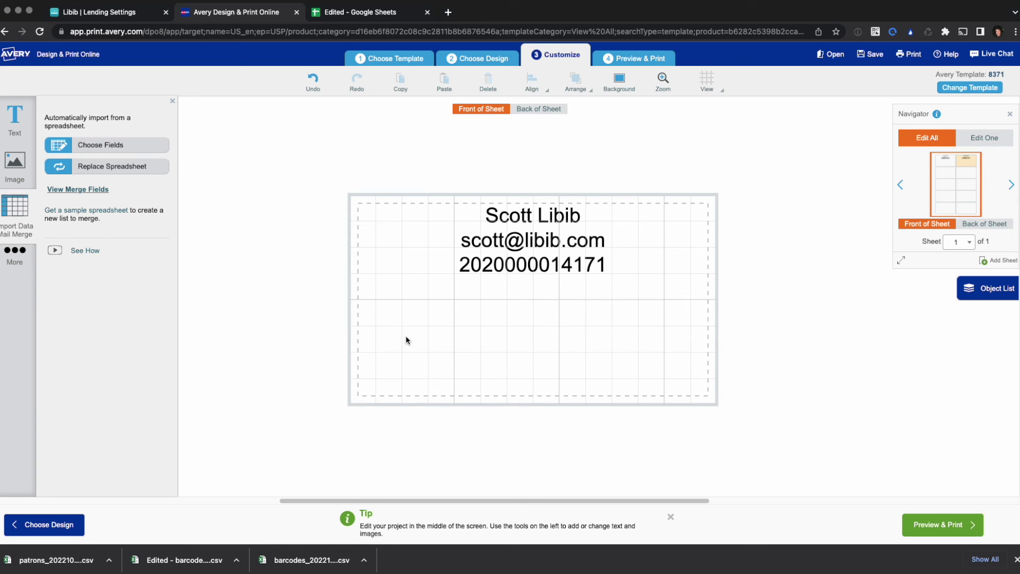
click(541, 108)
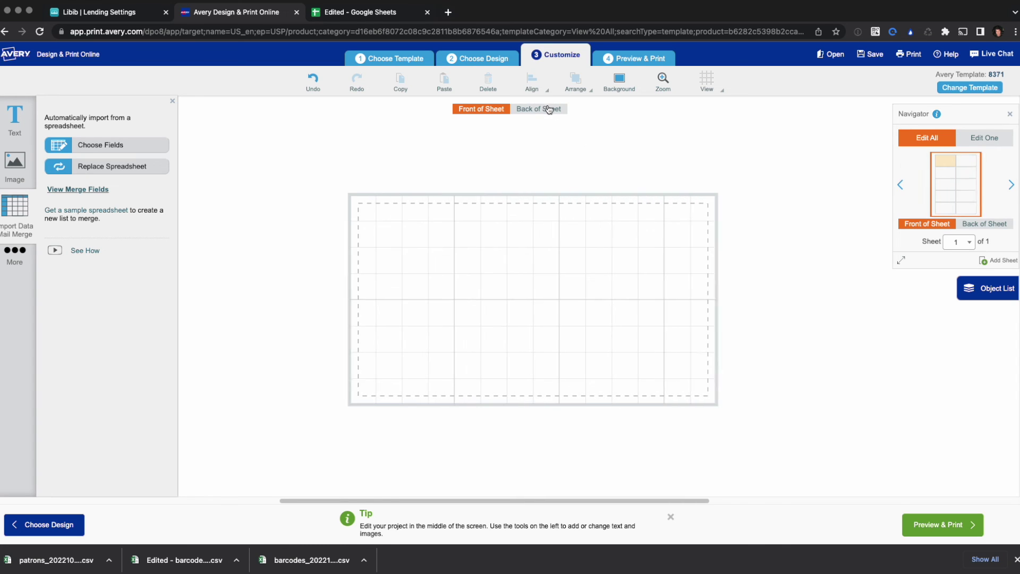
click(14, 119)
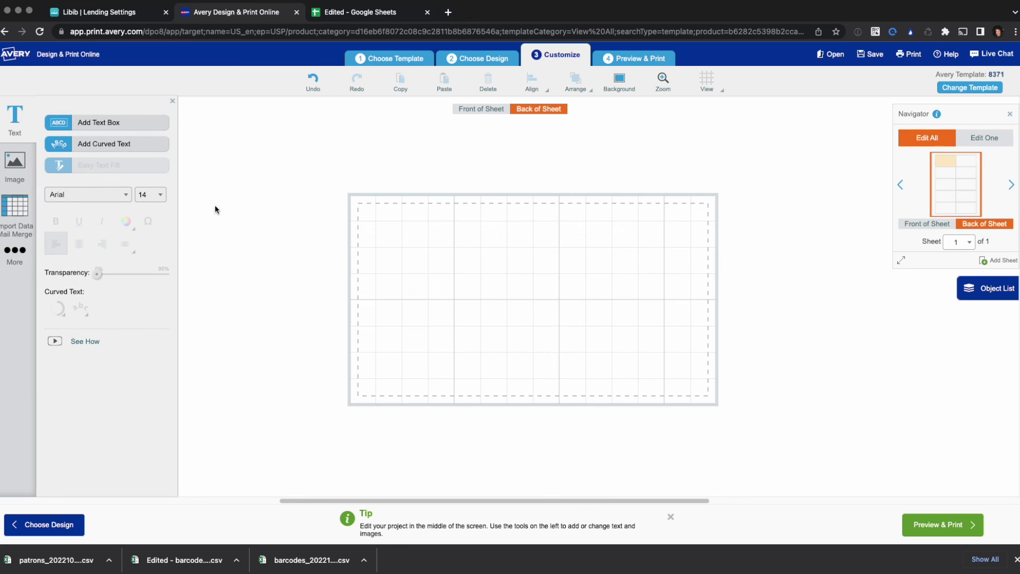
click(125, 123)
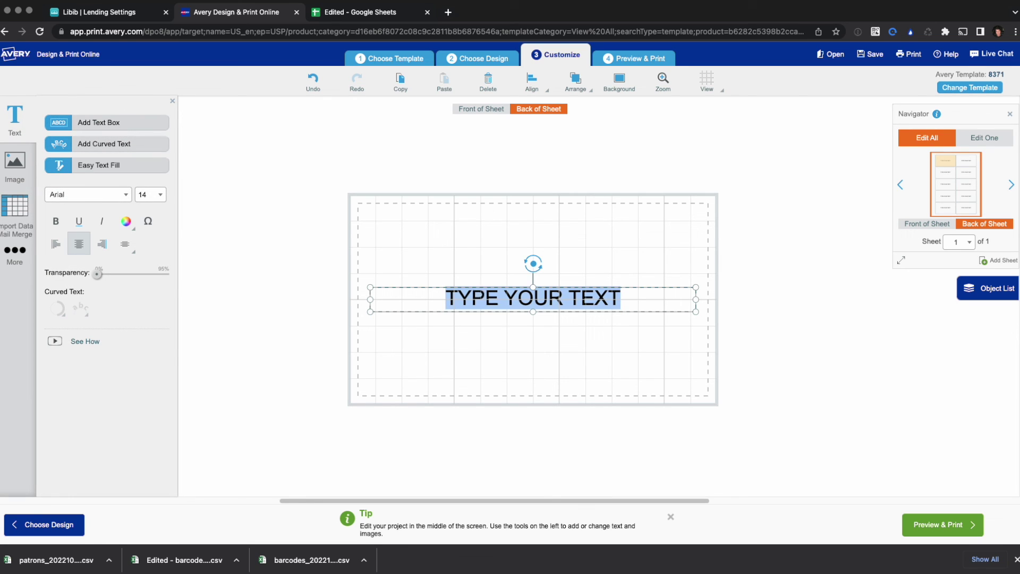
text(My Org)
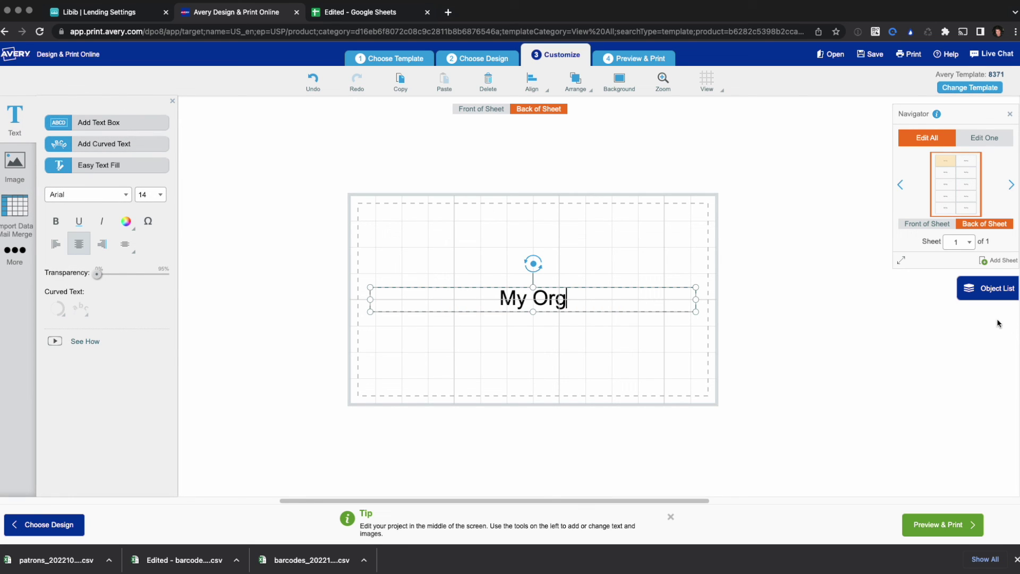
click(831, 380)
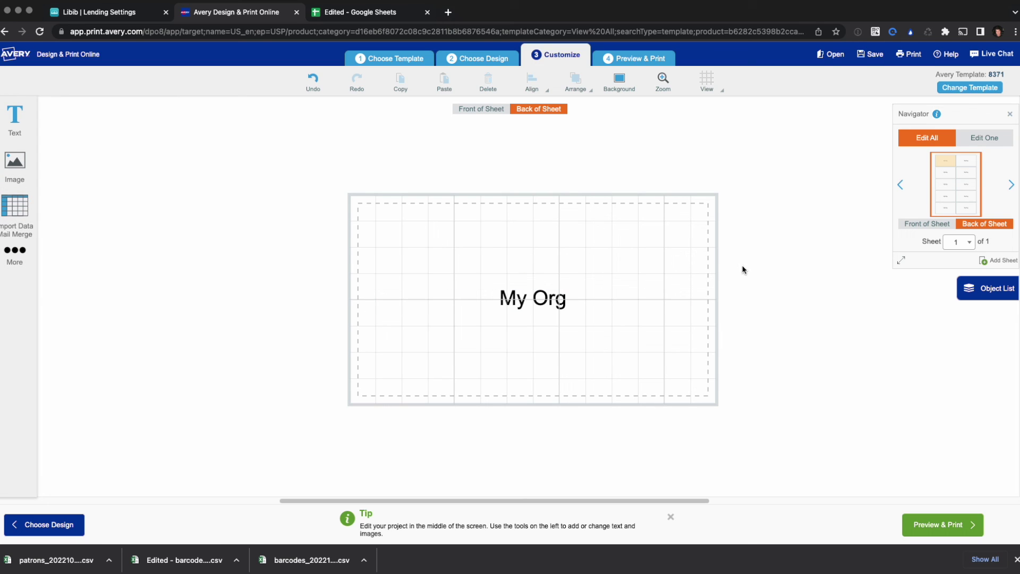